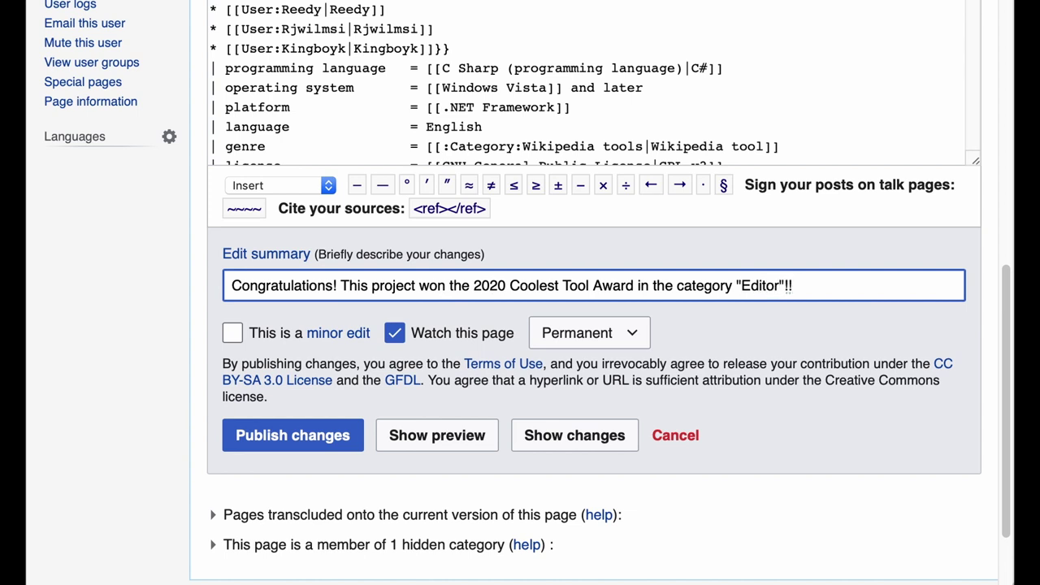
# Step: Publish the page edit with its 2020 Coolest Tool Award congratulations summary
pyautogui.click(306, 445)
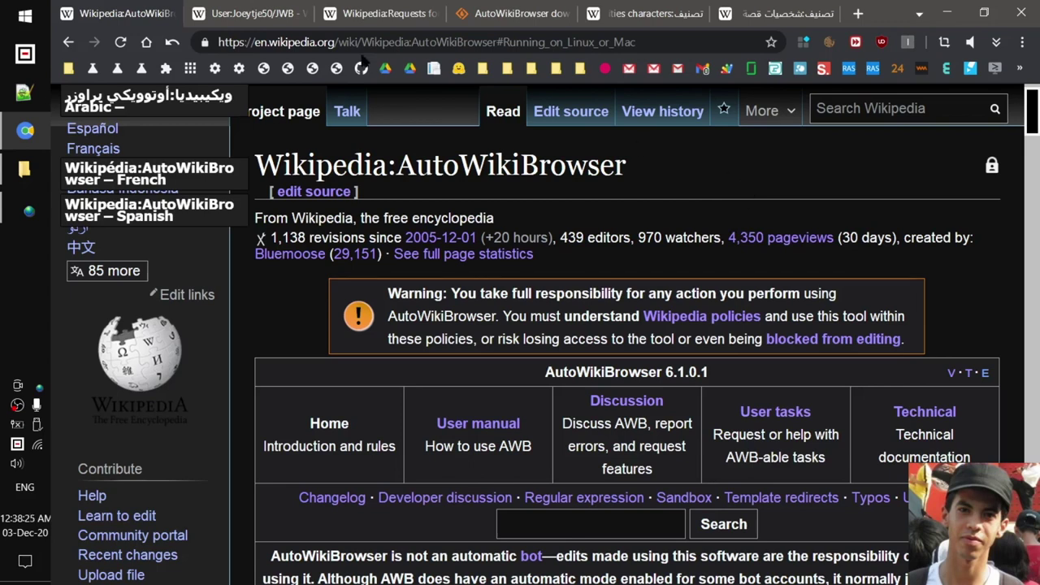
# Step: View the JWB script page and the AutoWikiBrowser permission requests page, returning to the AutoWikiBrowser project page
pyautogui.click(256, 11)
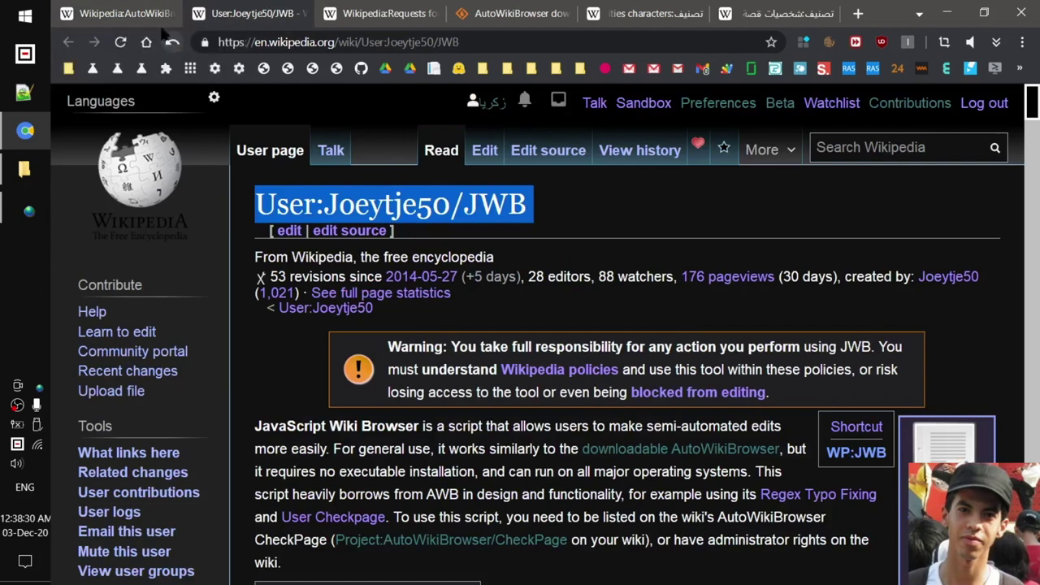
pyautogui.click(140, 8)
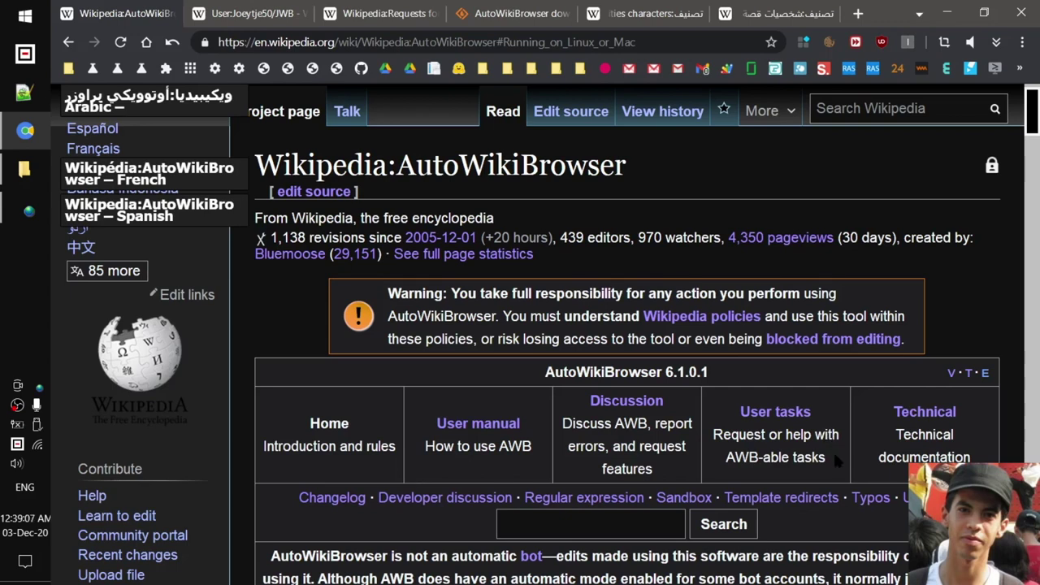
pyautogui.click(400, 20)
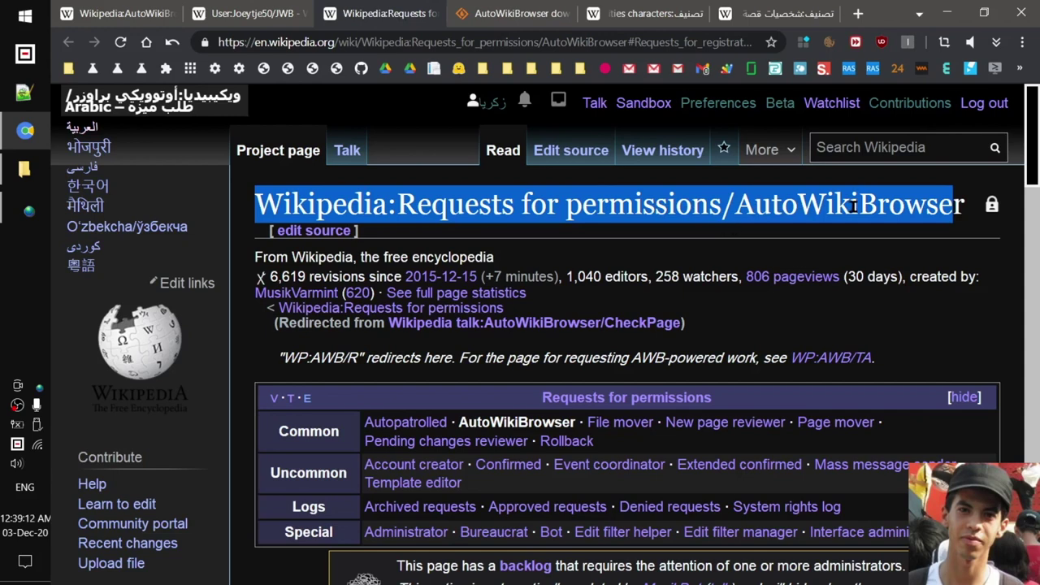
pyautogui.click(153, 9)
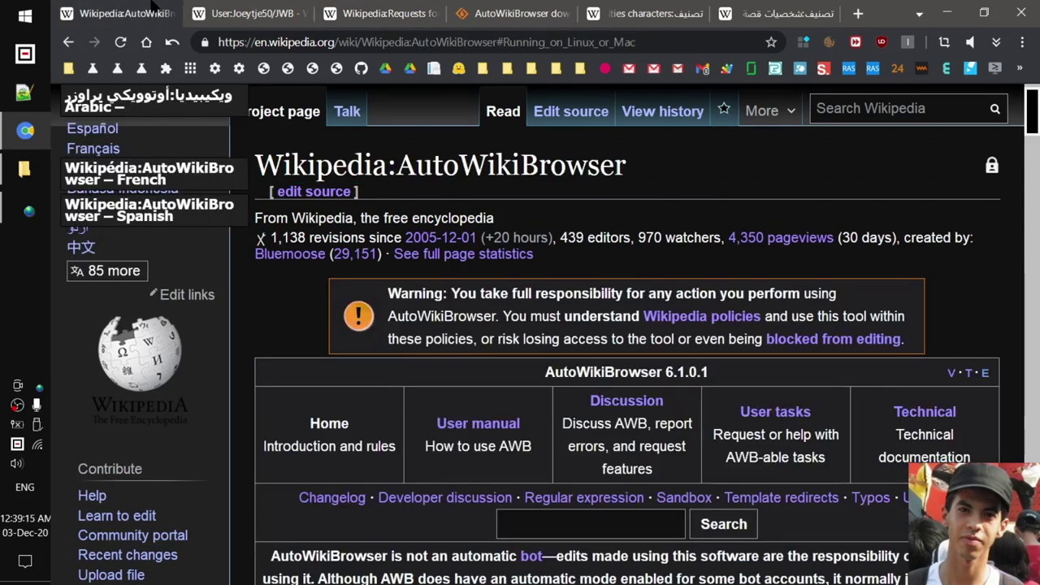
# Step: Examine the repository link in the AutoWikiBrowser infobox, the SourceForge download page and the AutoWikiBrowser6101 program folder
pyautogui.click(1037, 299)
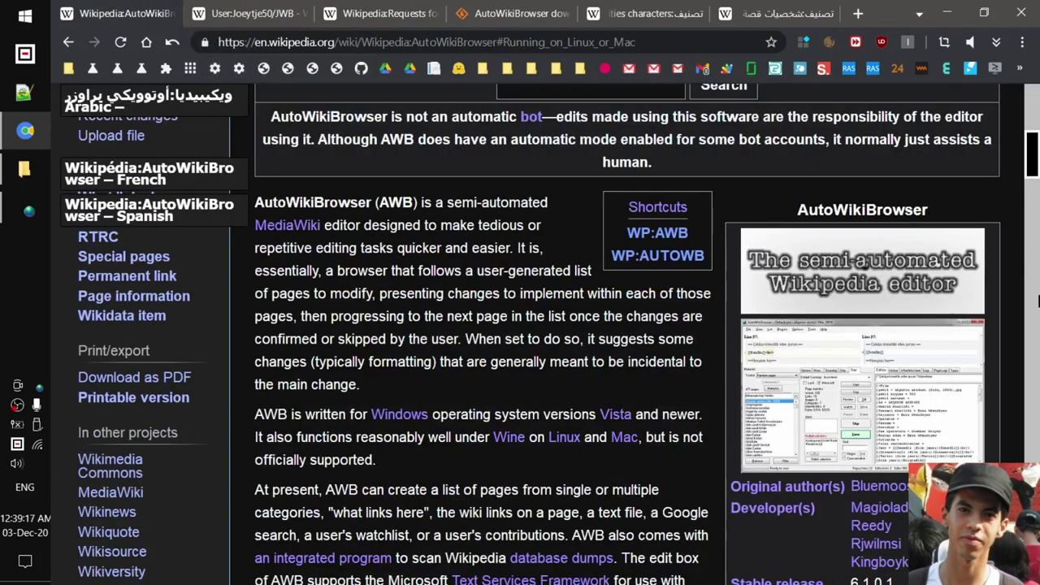
pyautogui.click(1037, 341)
pyautogui.moveTo(930, 261); pyautogui.dragTo(850, 225)
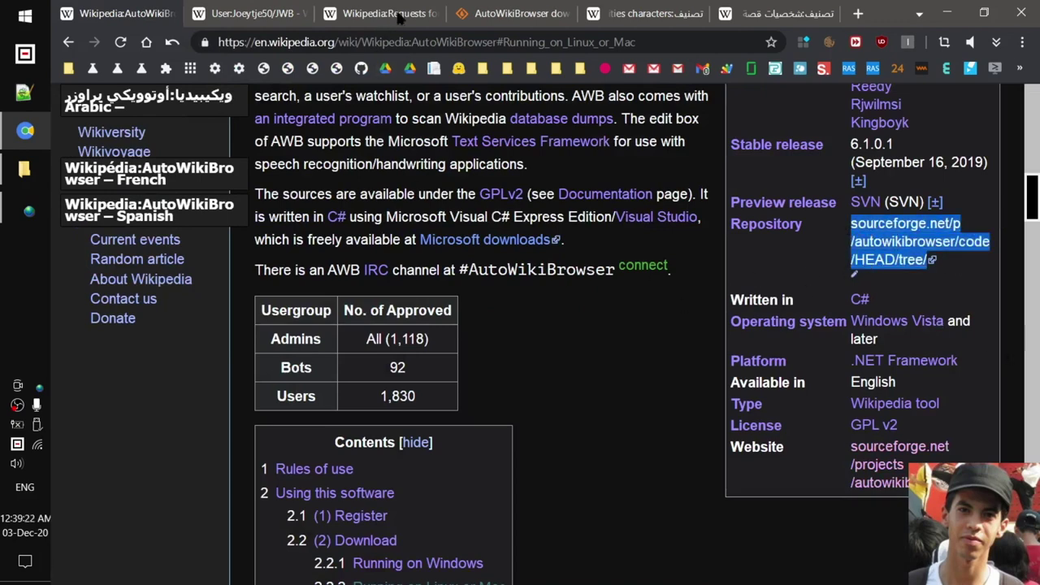
pyautogui.click(488, 13)
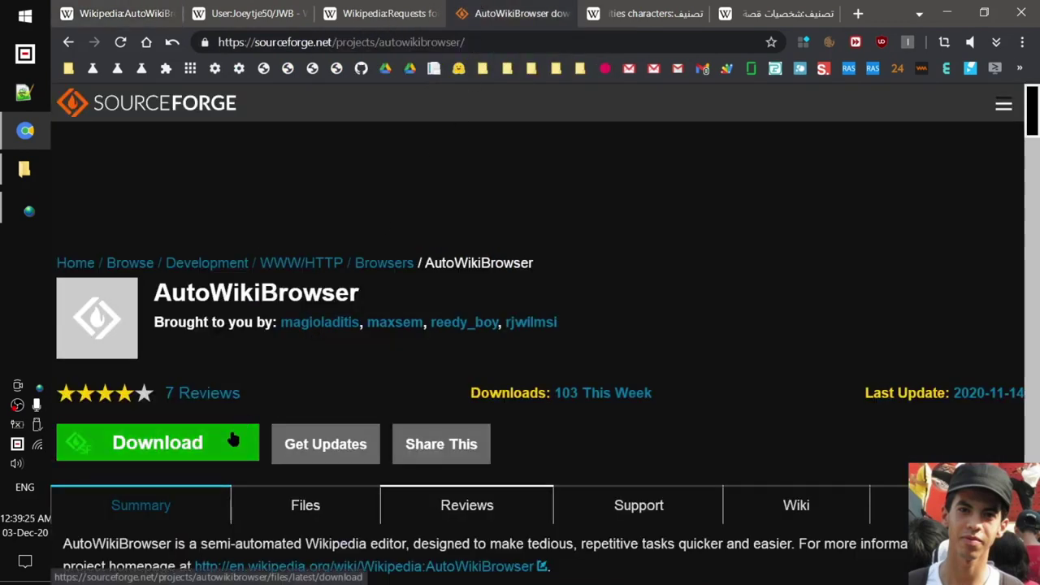
pyautogui.click(46, 175)
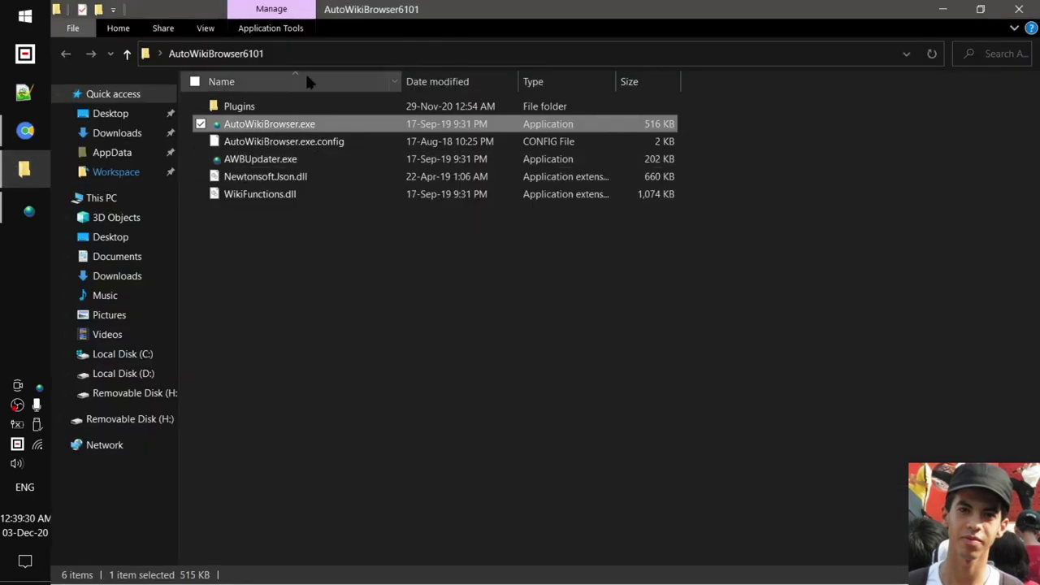
# Step: Switch to AutoWikiBrowser and check its site preferences for project and language, plus the login profiles dialog
pyautogui.click(46, 208)
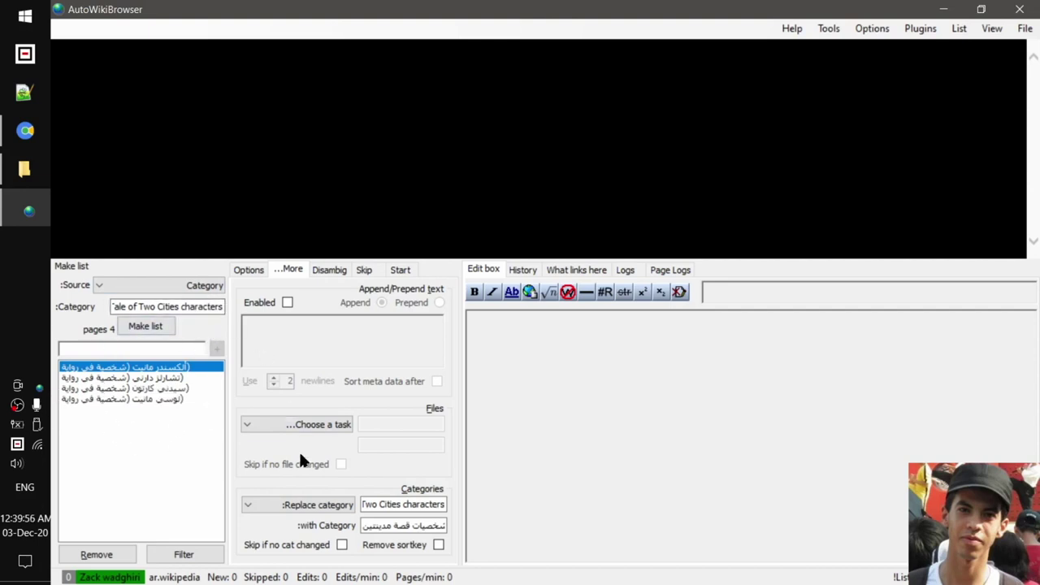
pyautogui.click(415, 520)
pyautogui.click(173, 577)
pyautogui.click(480, 258)
pyautogui.click(480, 258)
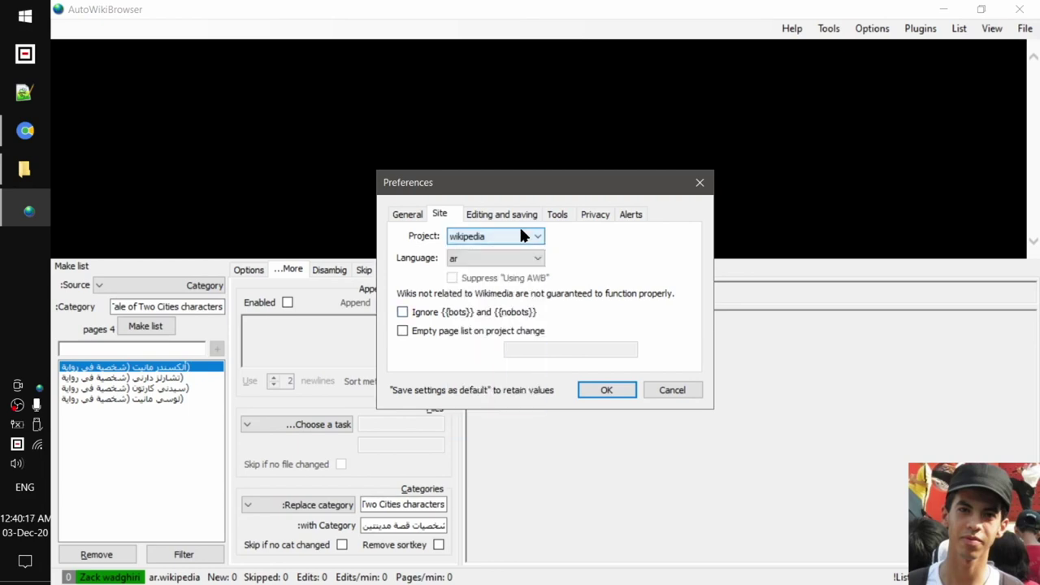
pyautogui.click(601, 390)
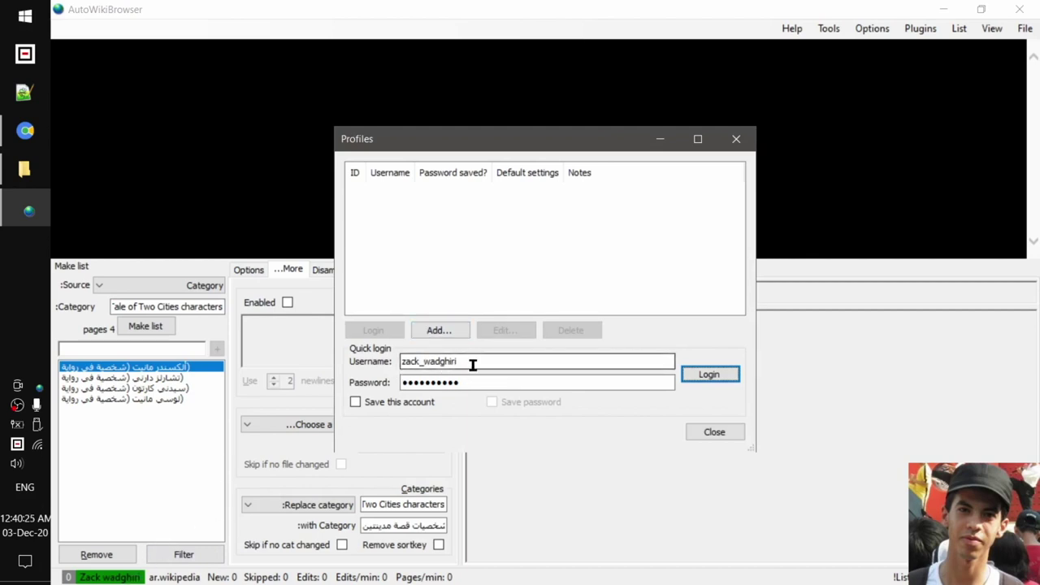
pyautogui.click(736, 140)
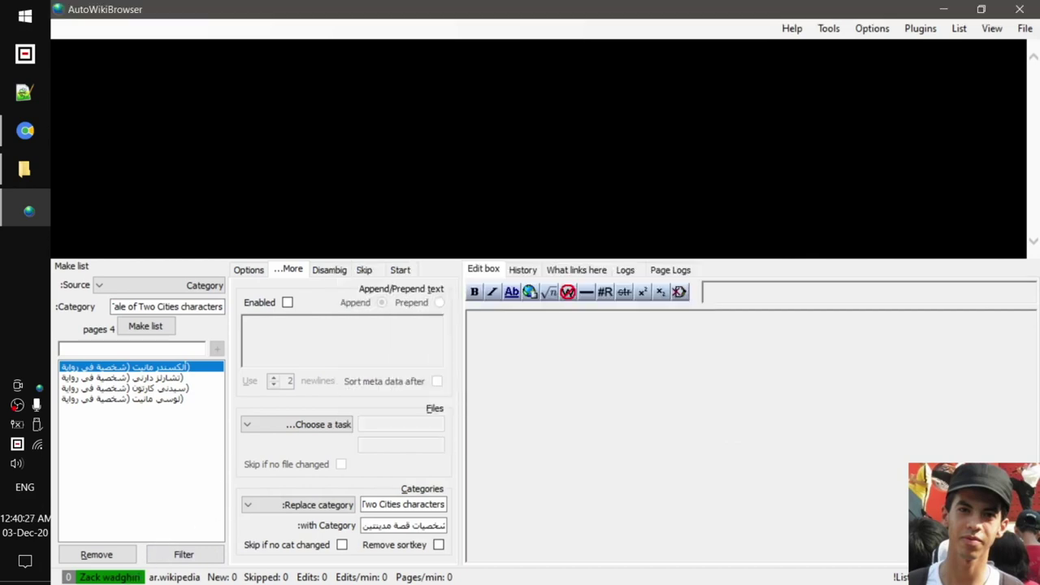
# Step: Review the list source options, leaving Category selected, and check the category name used for making the list
pyautogui.click(207, 286)
pyautogui.click(210, 293)
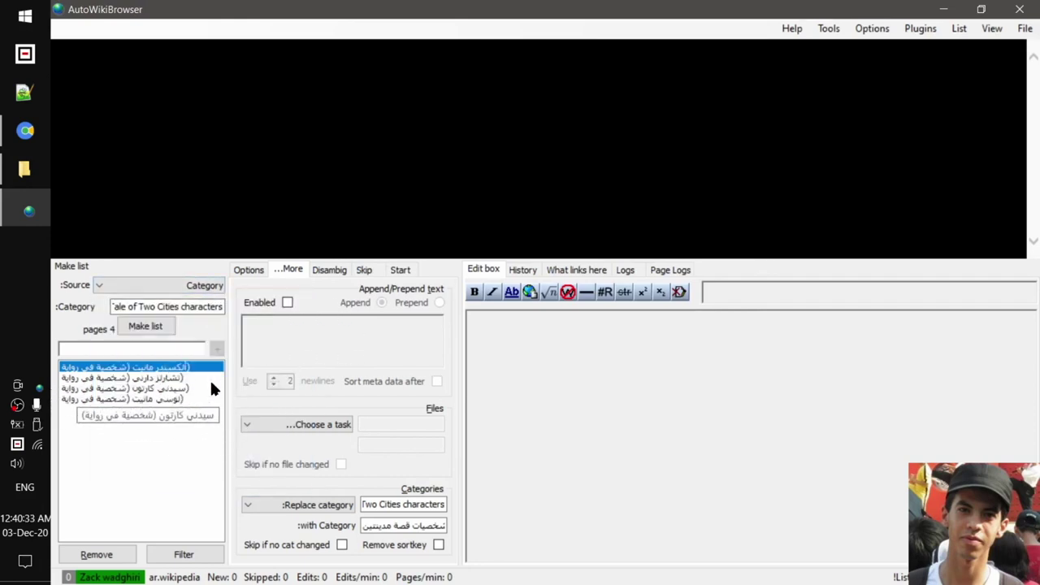
pyautogui.click(211, 286)
pyautogui.click(277, 299)
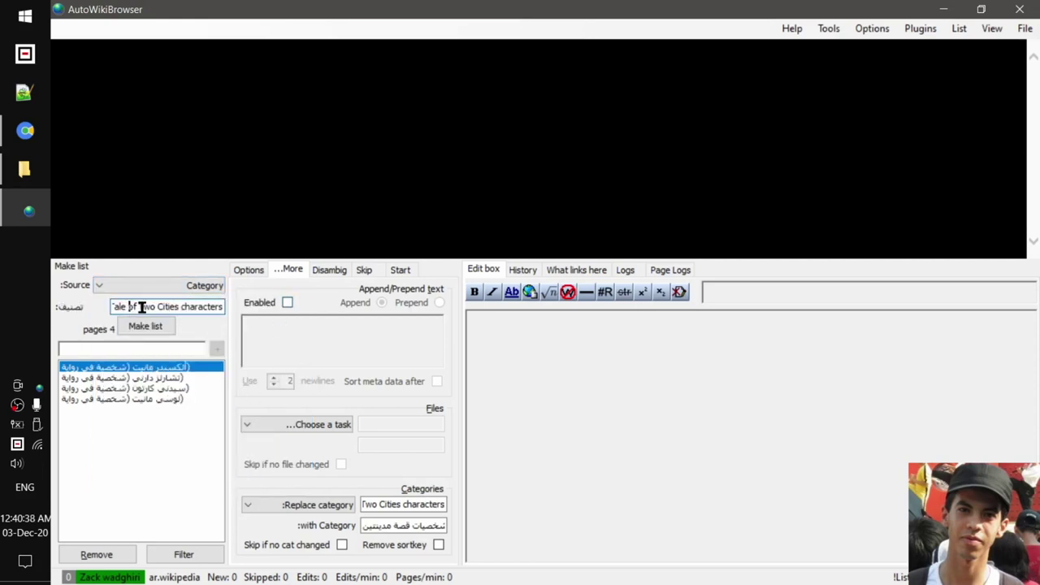
pyautogui.tripleClick(188, 307)
pyautogui.click(188, 307)
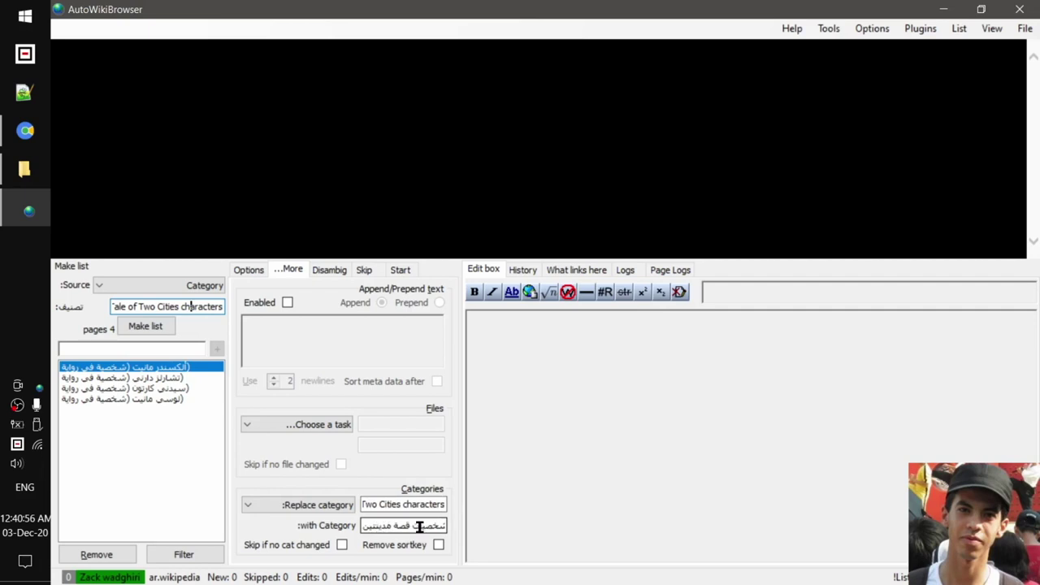
# Step: Start processing the listed pages with the edit summary "re-categorisation"
pyautogui.click(399, 272)
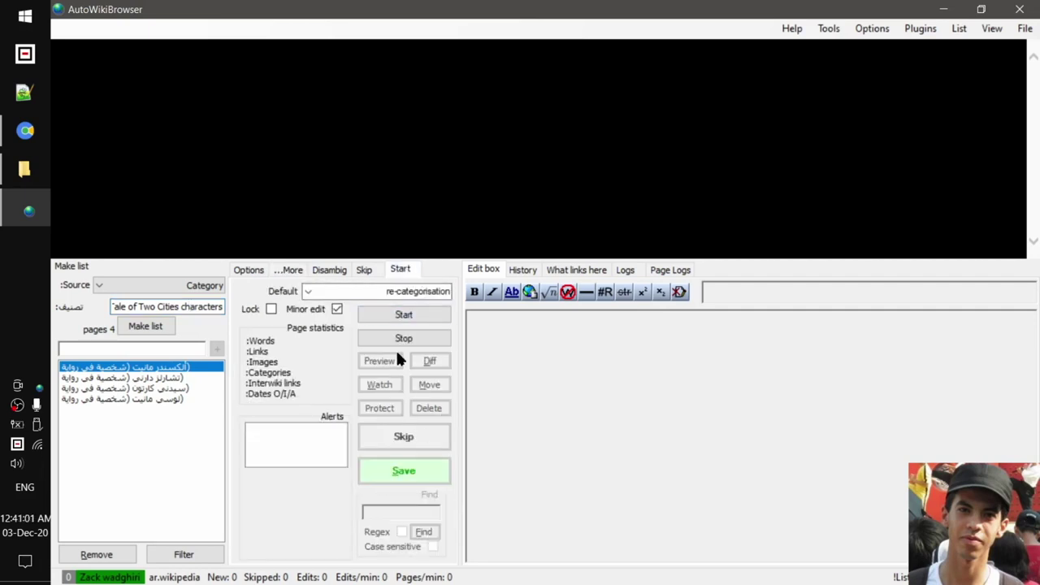
pyautogui.doubleClick(382, 294)
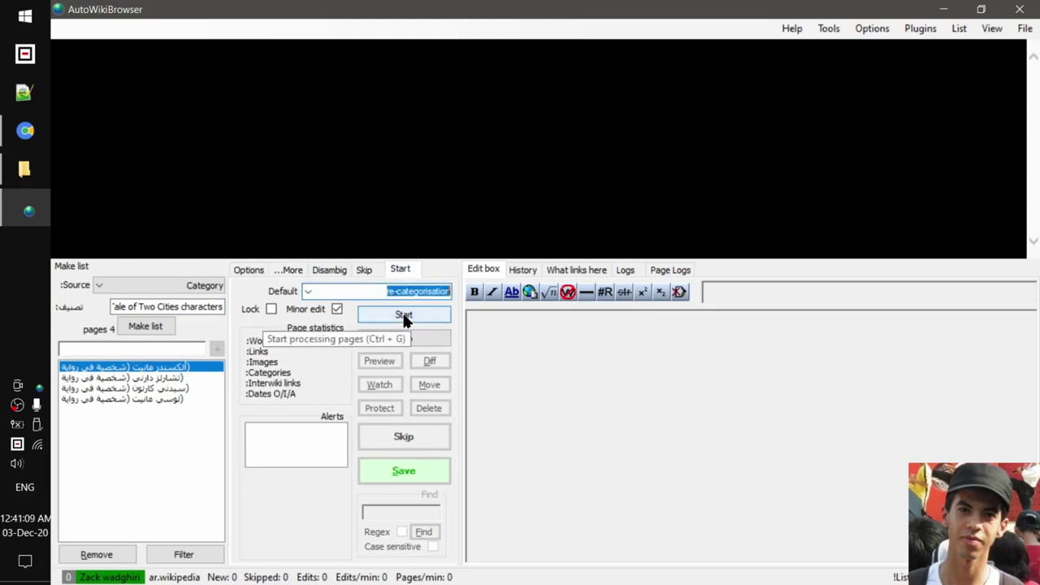
pyautogui.click(404, 317)
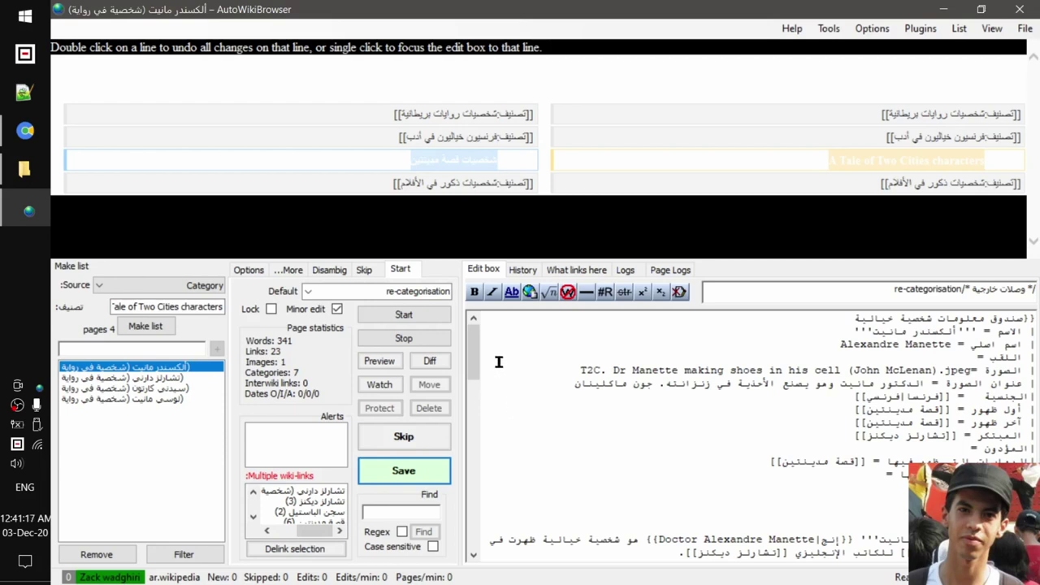
# Step: Save the category replacement from "A Tale of Two Cities characters" to "شخصيات قصة مدينتين" on all four listed pages
pyautogui.click(415, 470)
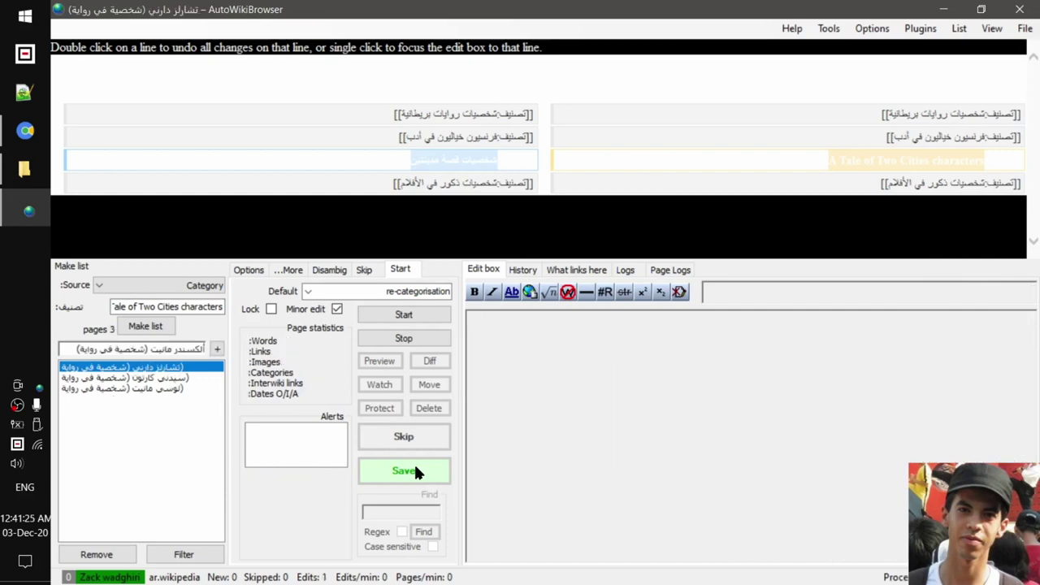
pyautogui.click(414, 470)
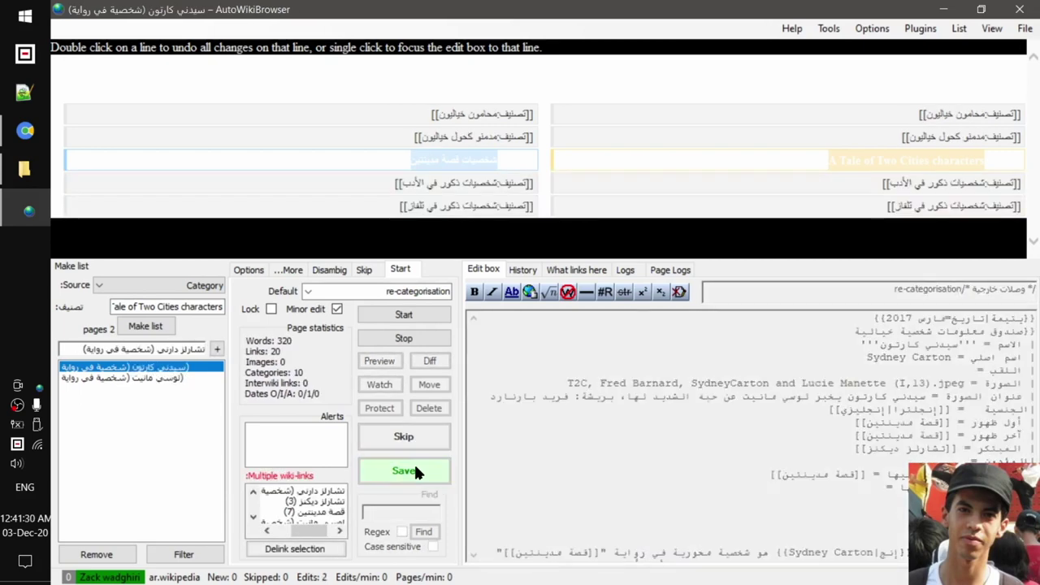
pyautogui.click(415, 469)
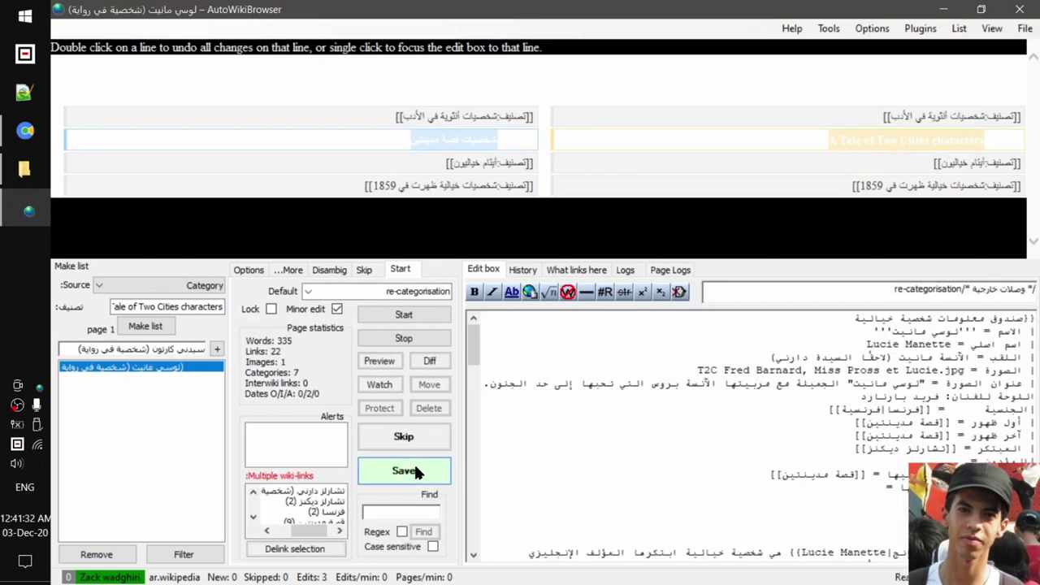
pyautogui.click(414, 470)
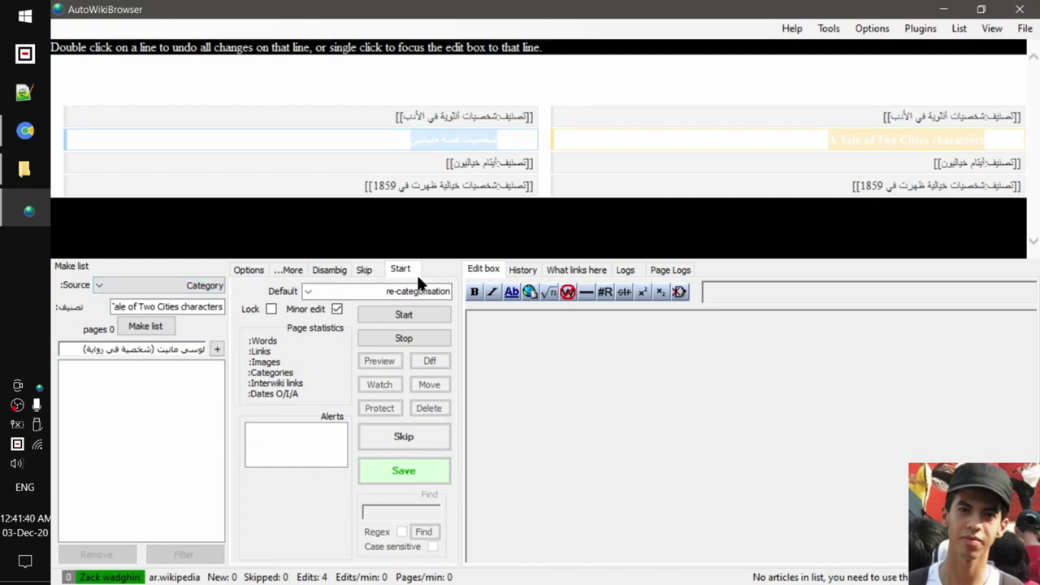
# Step: Switch to the browser and reload the old "A Tale of Two Cities characters" category page to check its contents
pyautogui.moveTo(37, 130)
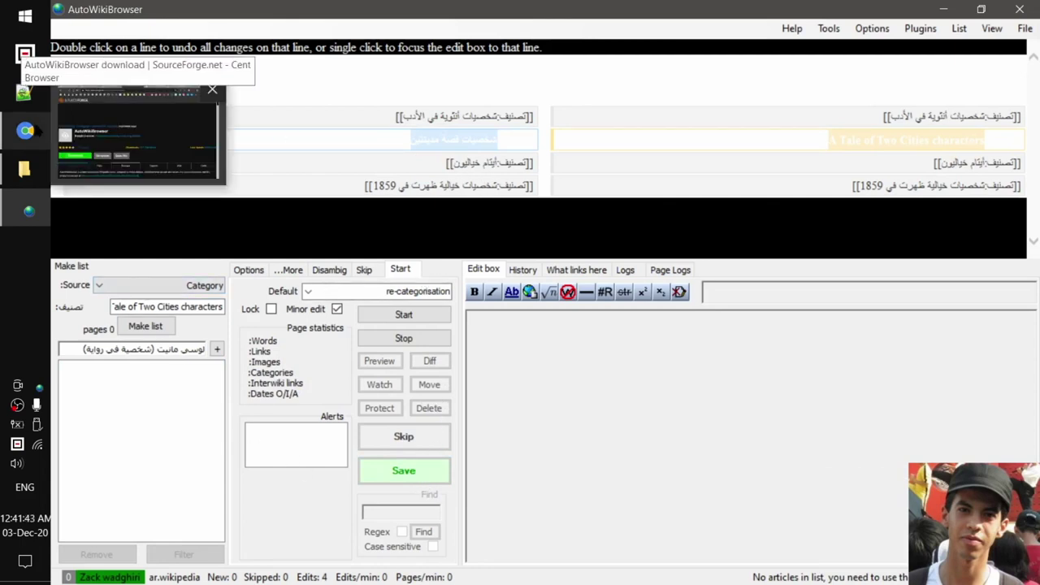
pyautogui.click(36, 130)
pyautogui.click(654, 12)
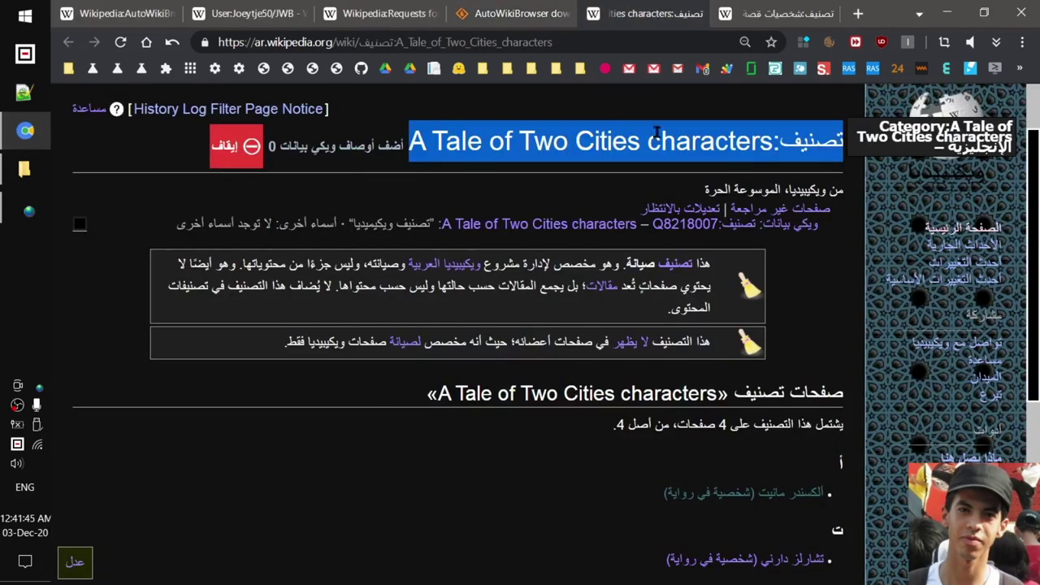
pyautogui.scroll(-1, 666, 362)
pyautogui.scroll(-1, 665, 363)
pyautogui.press('F5')
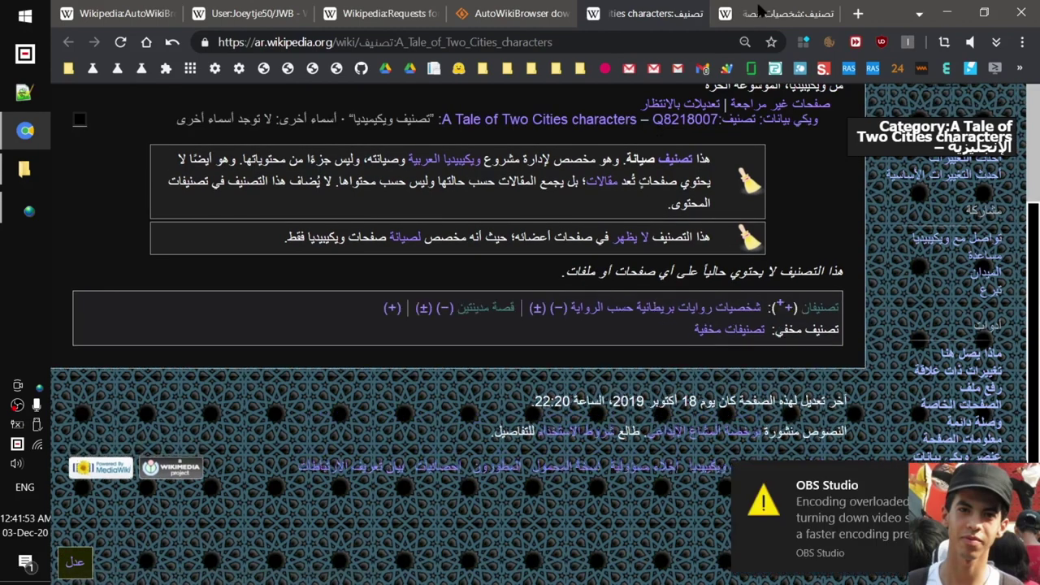
# Step: Reload the new category page "شخصيات قصة مدينتين" and review its member pages
pyautogui.click(759, 8)
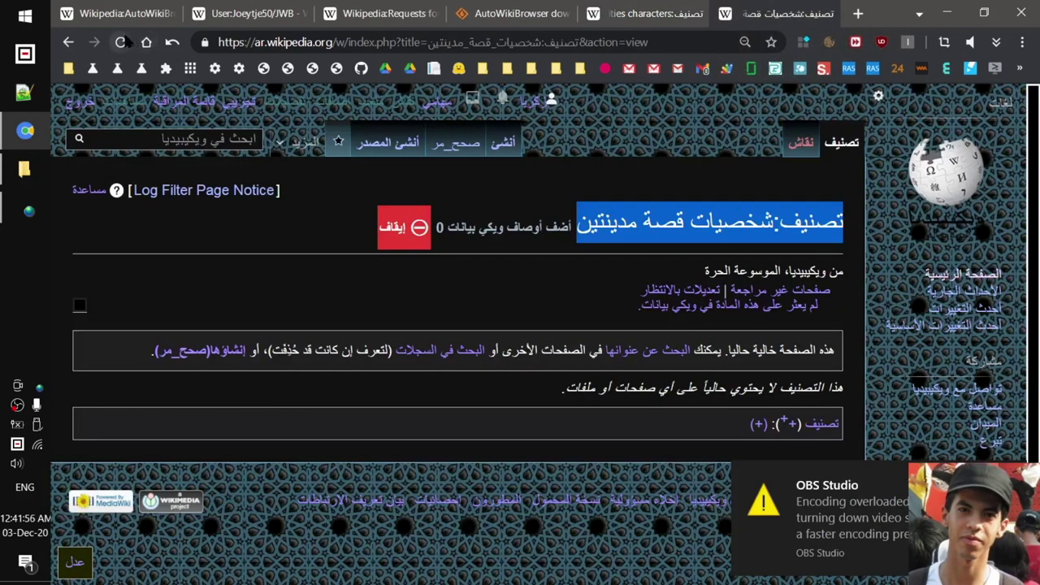
pyautogui.click(120, 42)
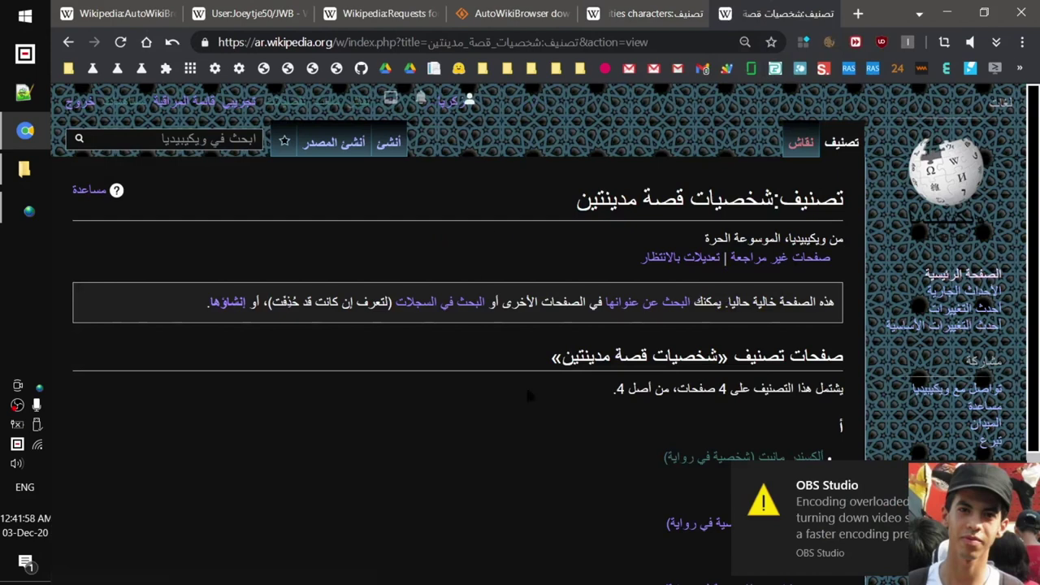
pyautogui.scroll(-2, 625, 329)
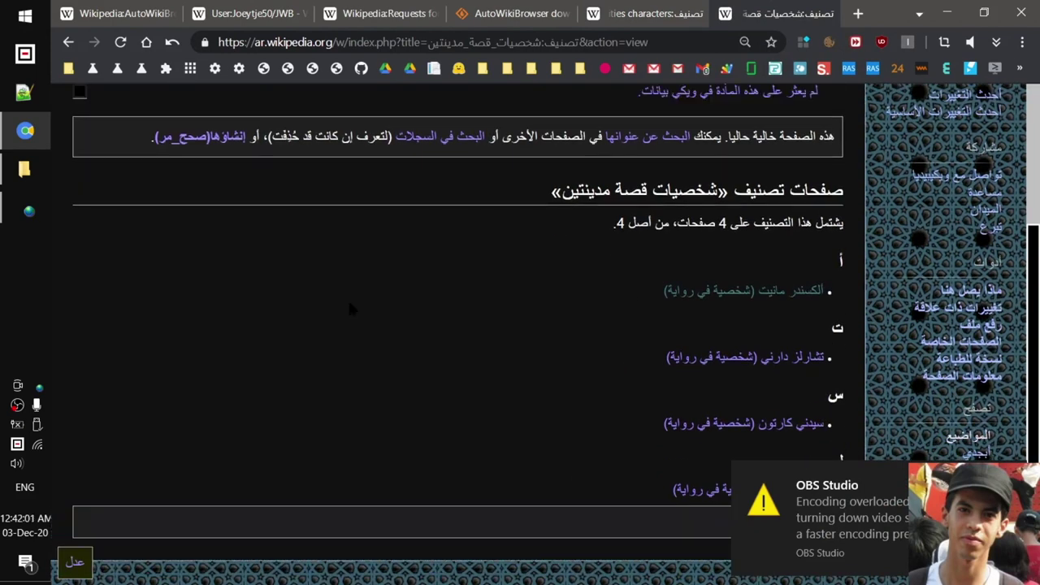
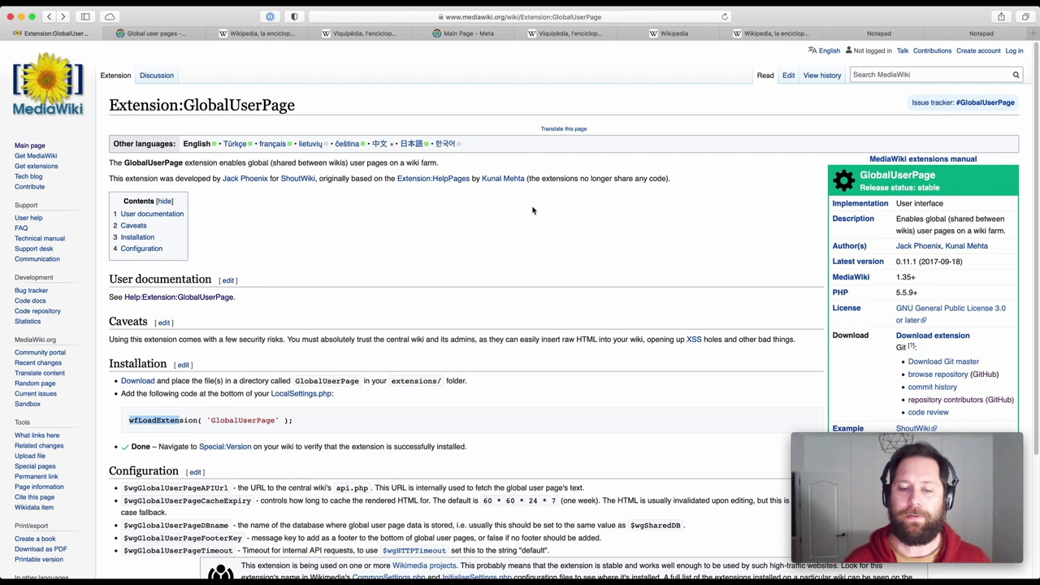
# Step: View the Global user pages article on Meta and examine its opening definition
pyautogui.hotkey('ctrl', 'Tab')
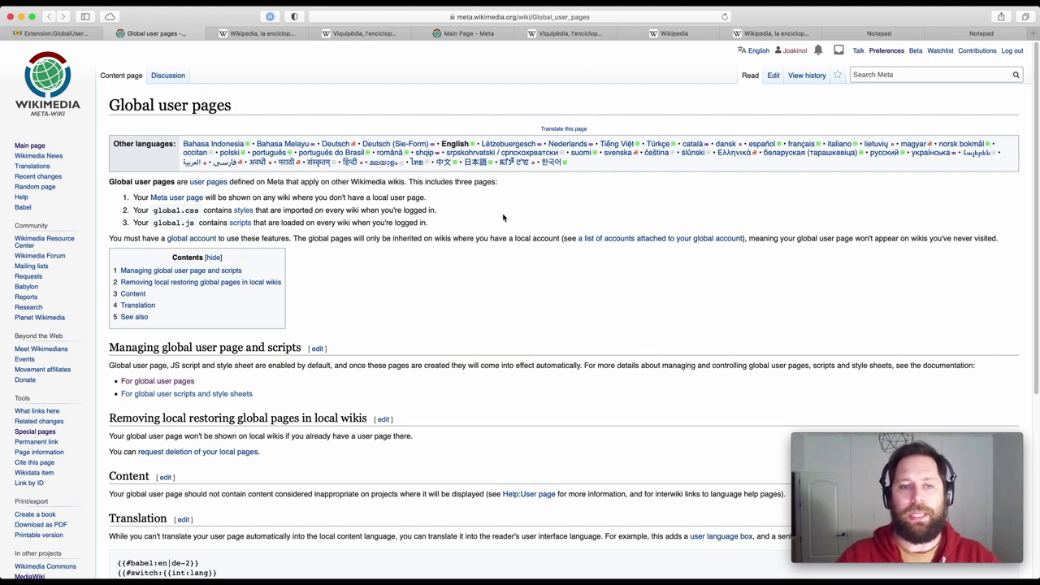
pyautogui.moveTo(109, 181); pyautogui.dragTo(285, 183)
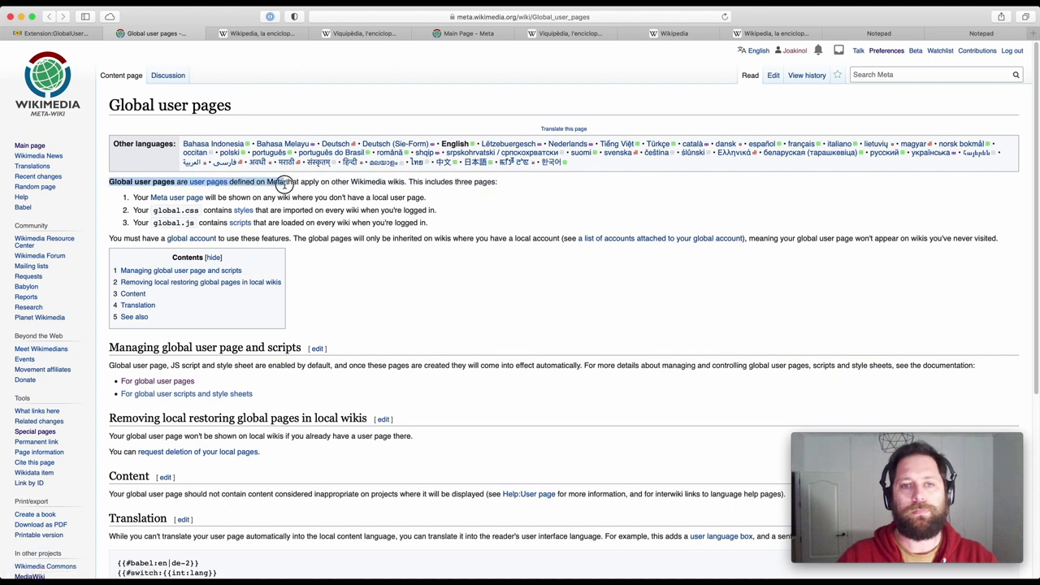
pyautogui.click(511, 194)
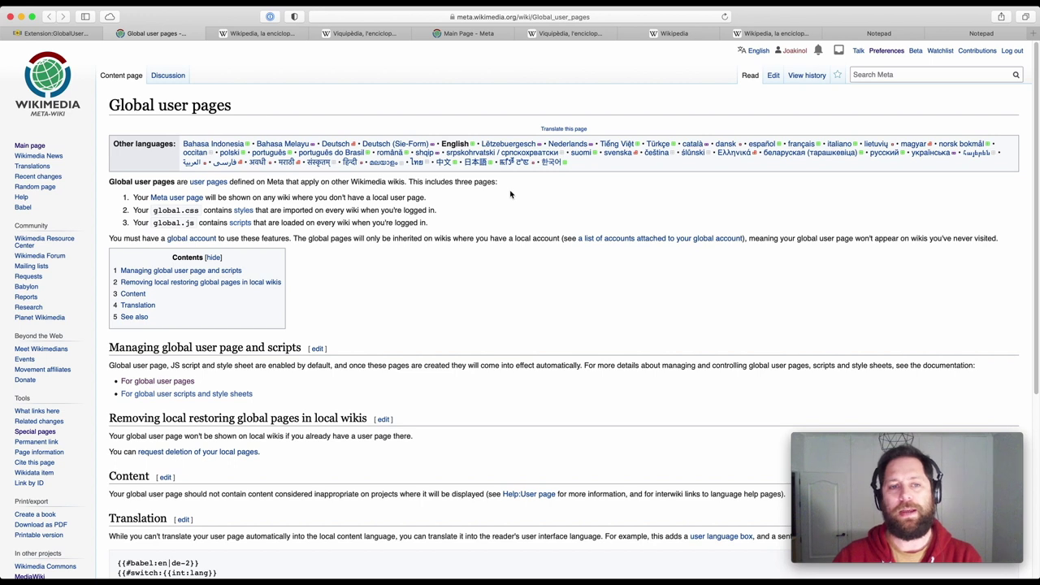
# Step: Compare the same account's user page address on the Spanish and Catalan Wikipedias
pyautogui.click(261, 34)
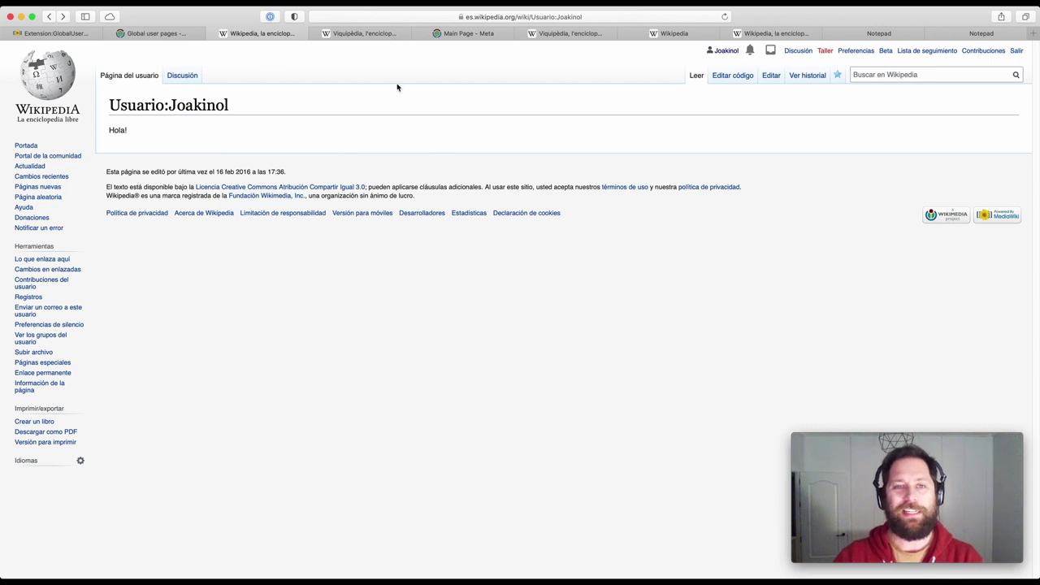
pyautogui.click(365, 34)
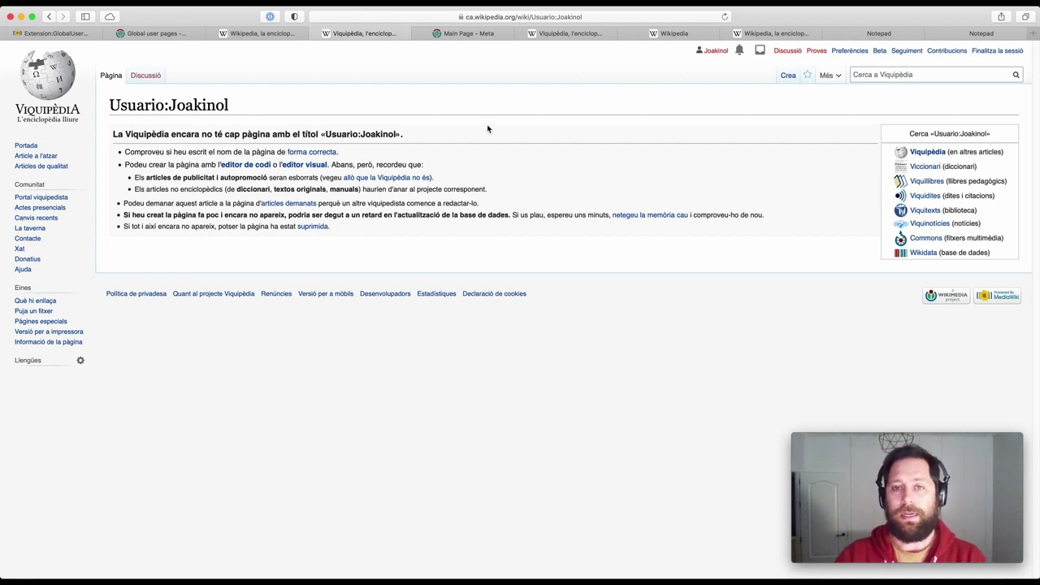
# Step: Open the account's own user page on Meta-Wiki and start creating it
pyautogui.click(467, 34)
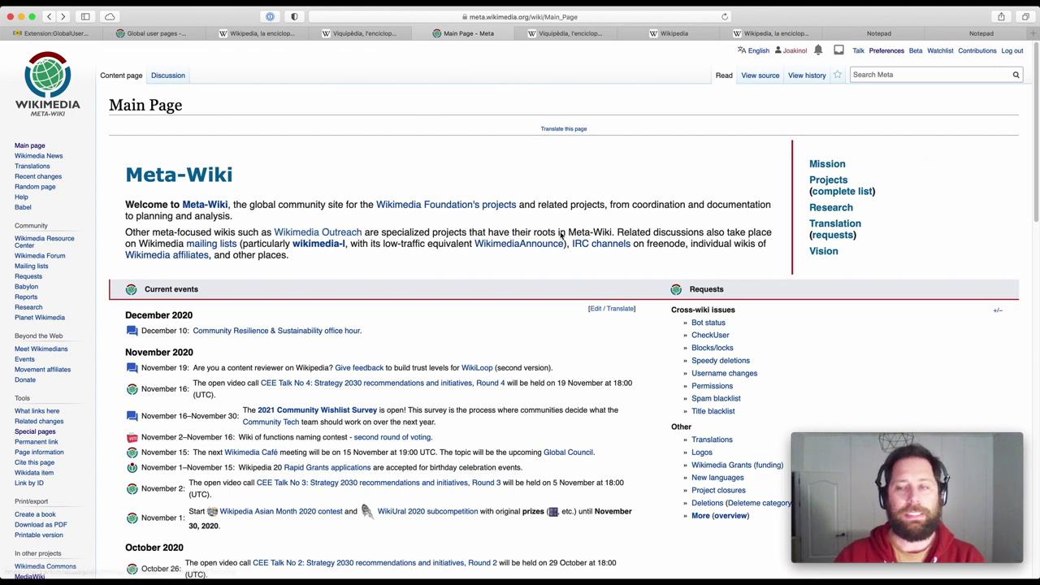
pyautogui.click(802, 52)
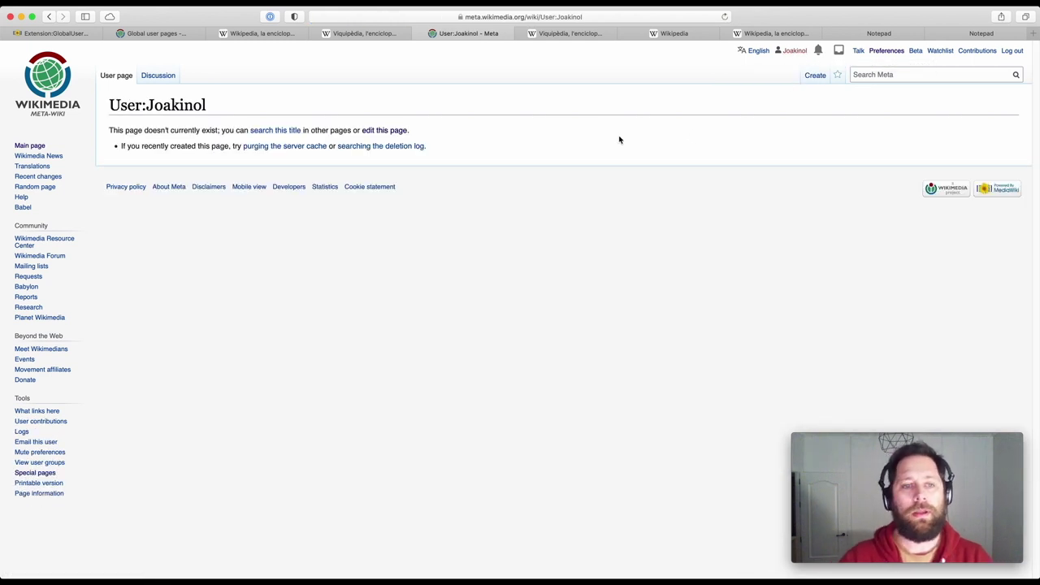
pyautogui.click(814, 76)
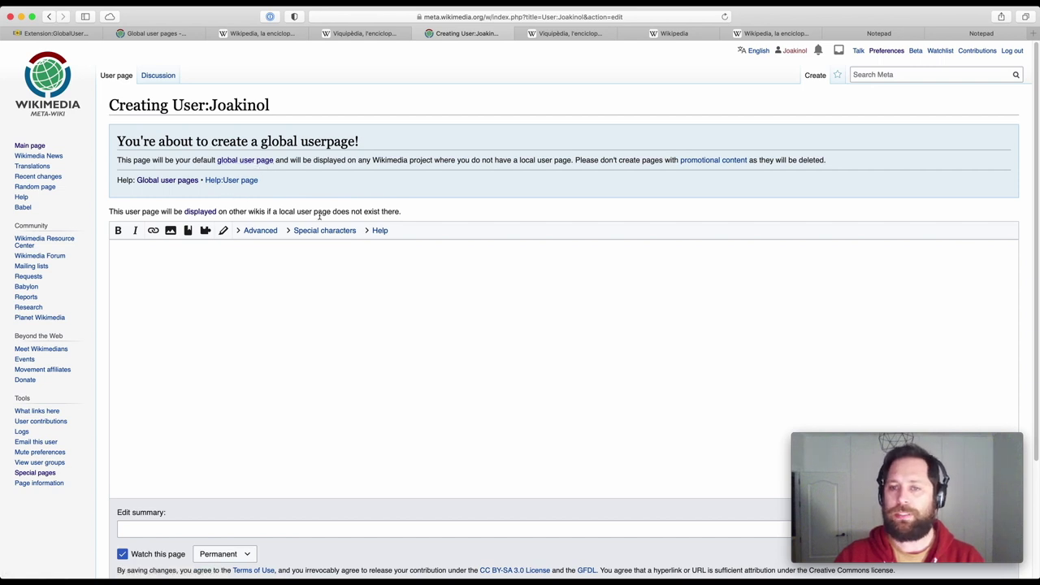
# Step: Write a short first-name greeting and embed the centred, frameless 400px image "Eggbeater stencil narrow - Teal.svg" below it
pyautogui.click(328, 301)
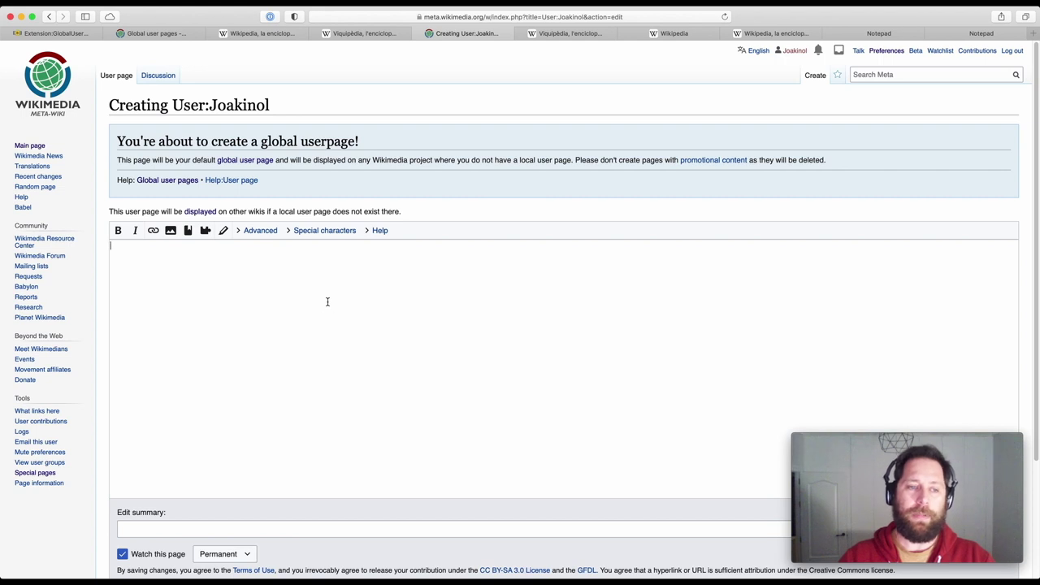
pyautogui.write('Hi, I am J')
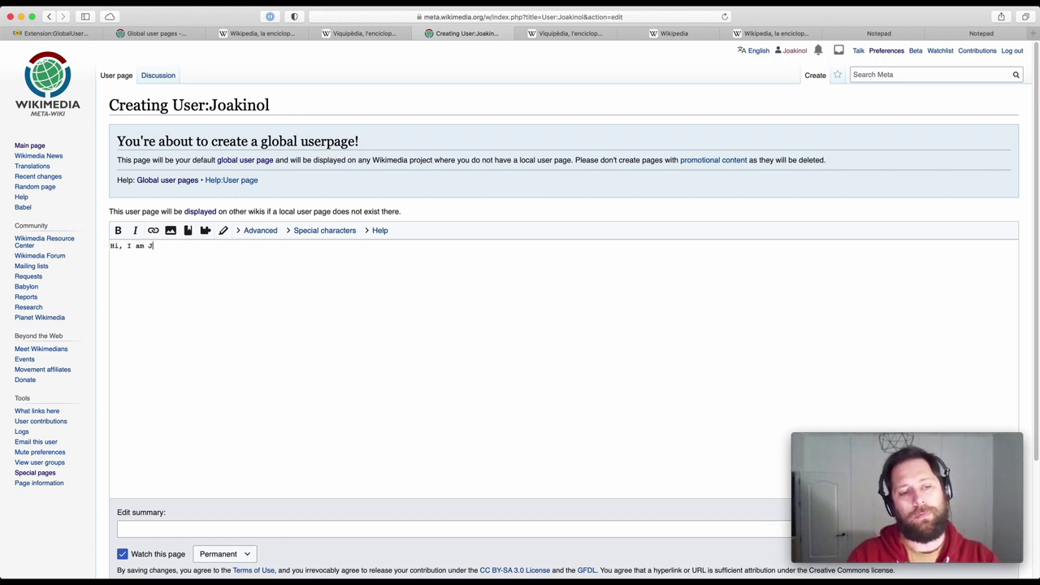
pyautogui.write('oaquin!')
pyautogui.press('Return')
pyautogui.press('Return')
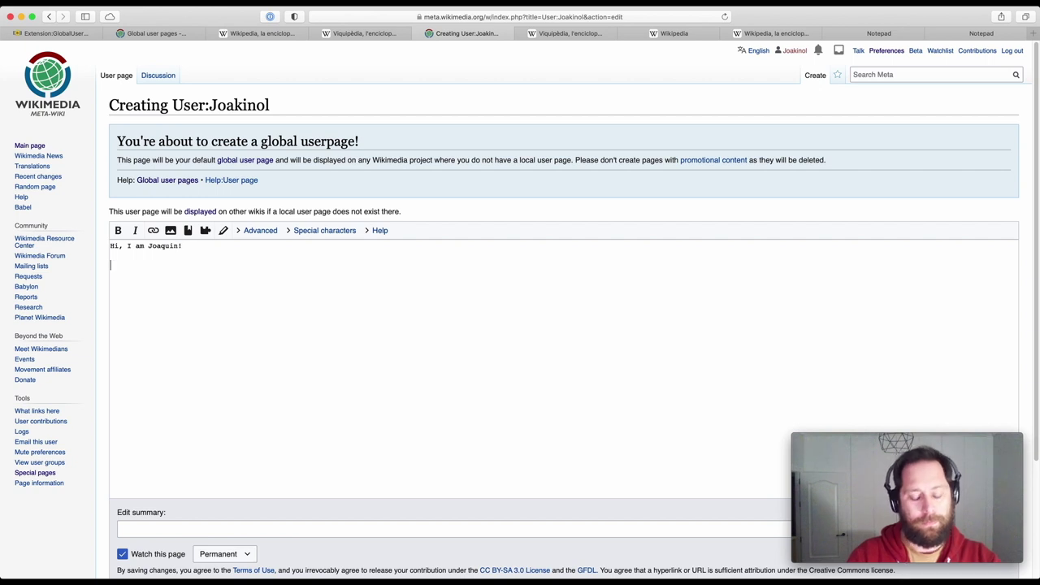
pyautogui.write('[[File:Eggbeater stencil narrow - Teal.svg|400px|noframe|center]]')
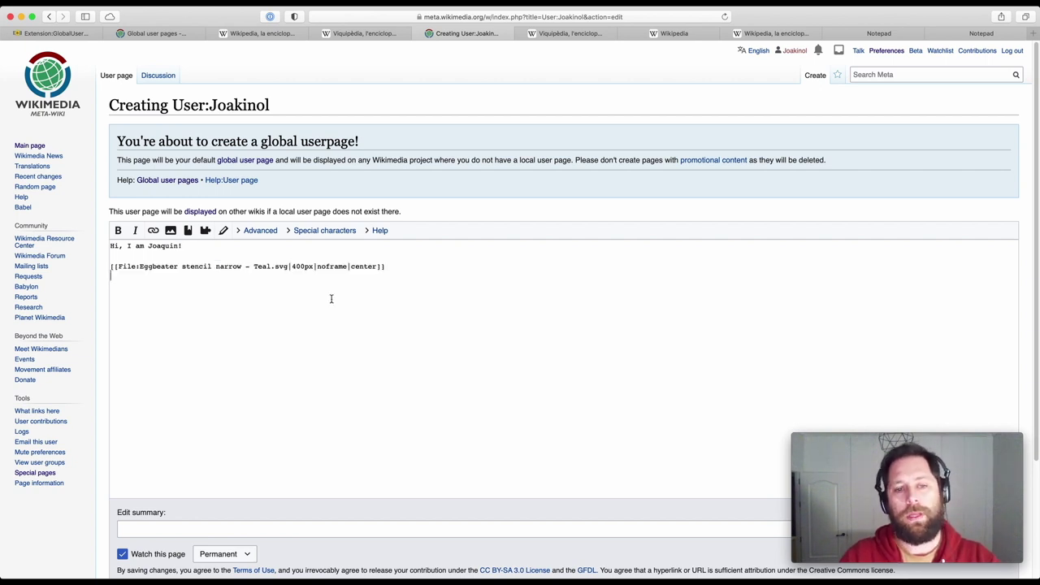
# Step: Publish the new user page with the edit summary "Make global user page for me"
pyautogui.scroll(-2, 336, 291)
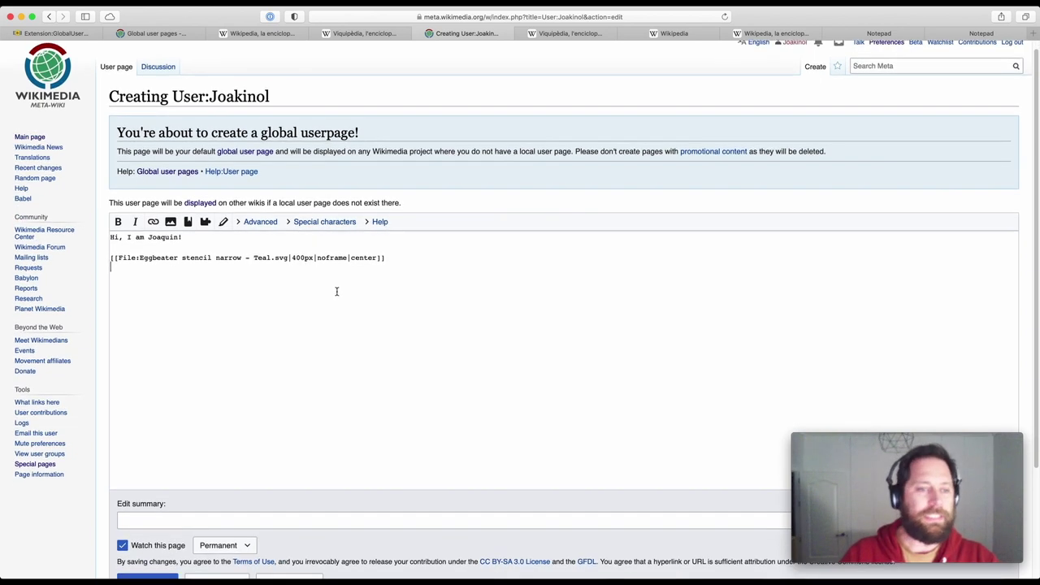
pyautogui.scroll(-5, 336, 301)
pyautogui.click(349, 449)
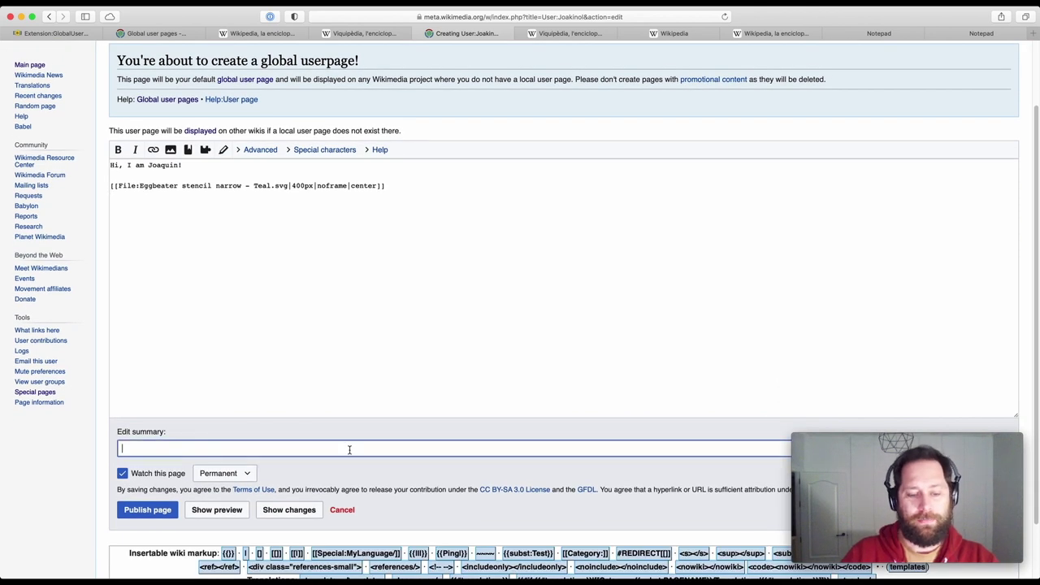
pyautogui.write('Make')
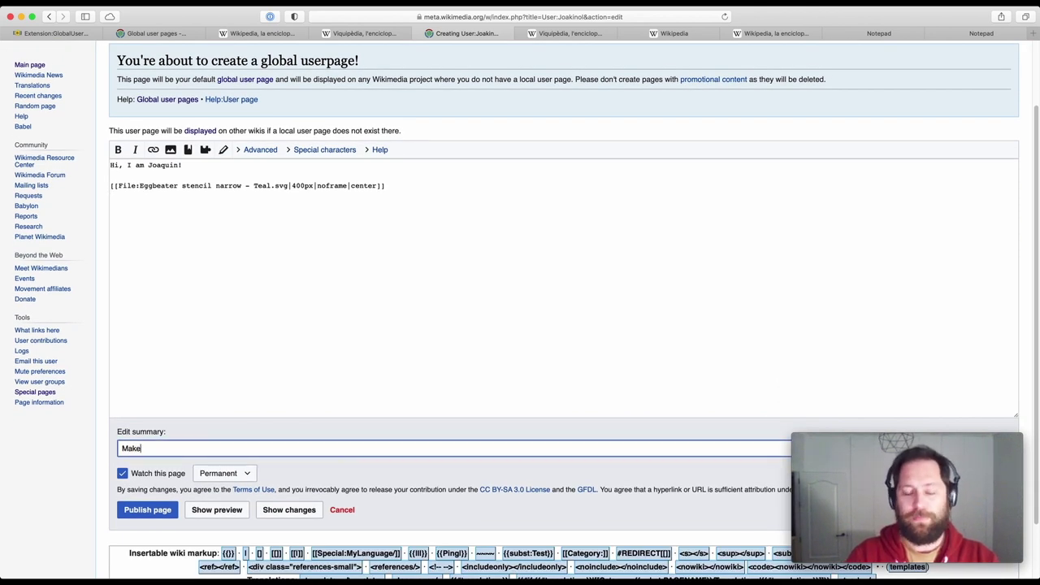
pyautogui.write(' global user page')
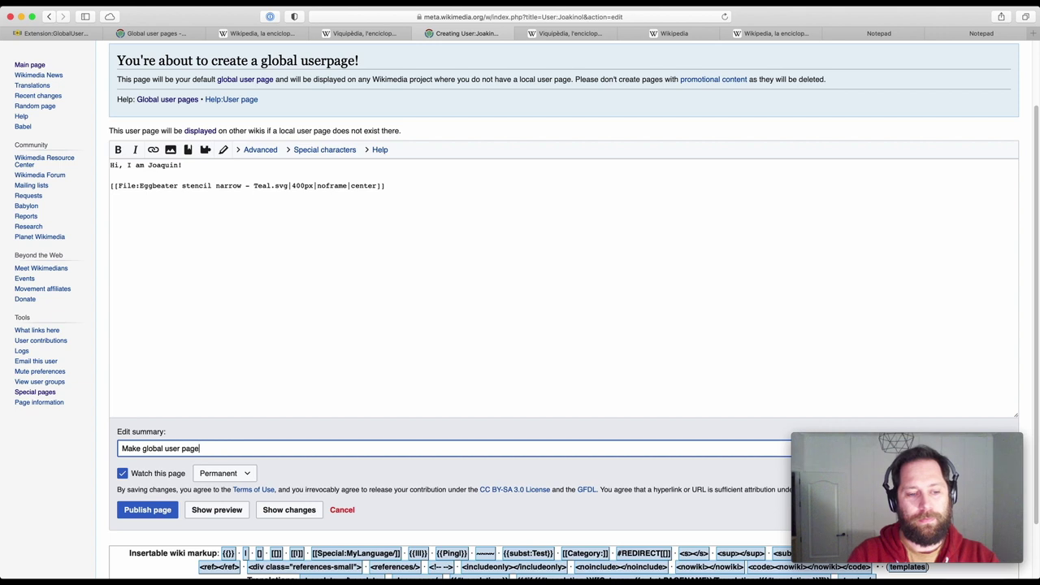
pyautogui.write(' for me')
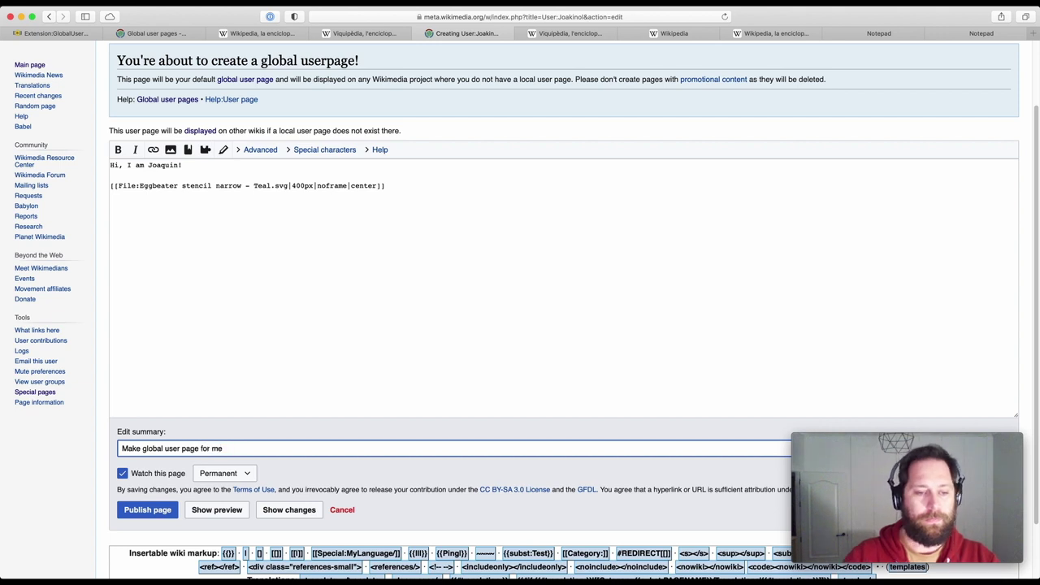
pyautogui.click(173, 509)
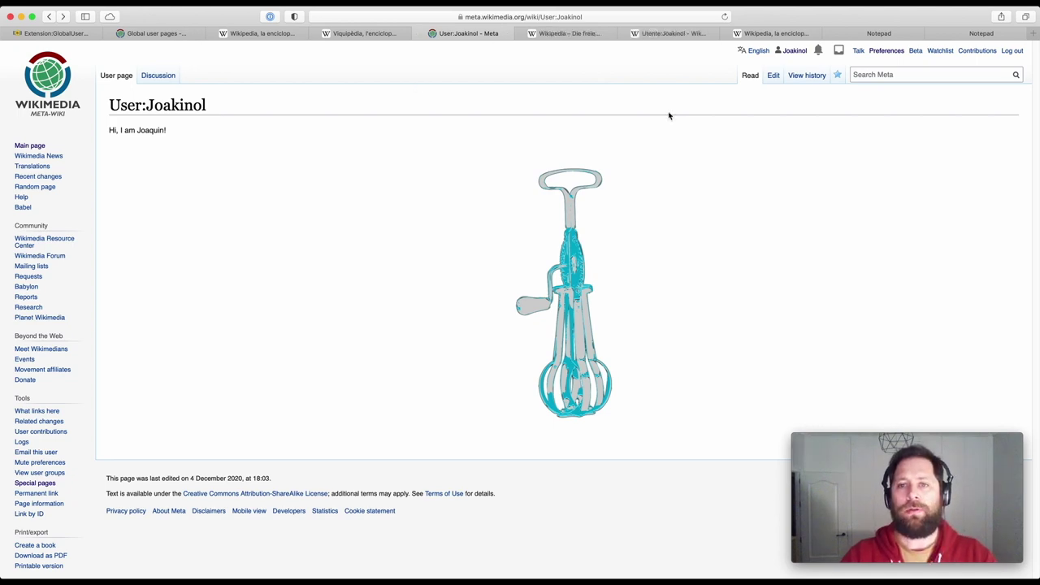
# Step: Check the account's user page on the German, Italian and Spanish Wikipedias
pyautogui.click(583, 34)
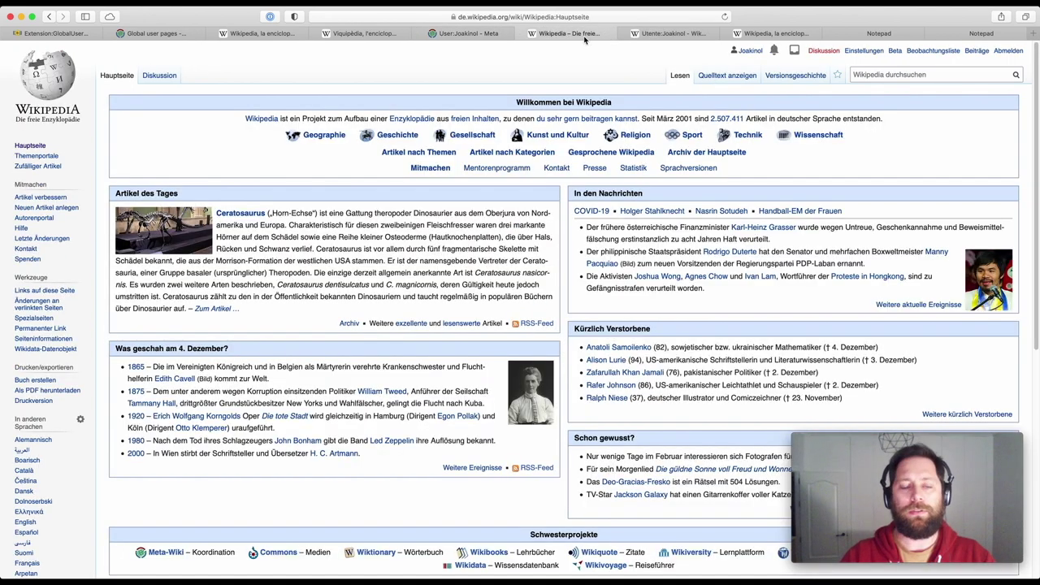
pyautogui.click(752, 51)
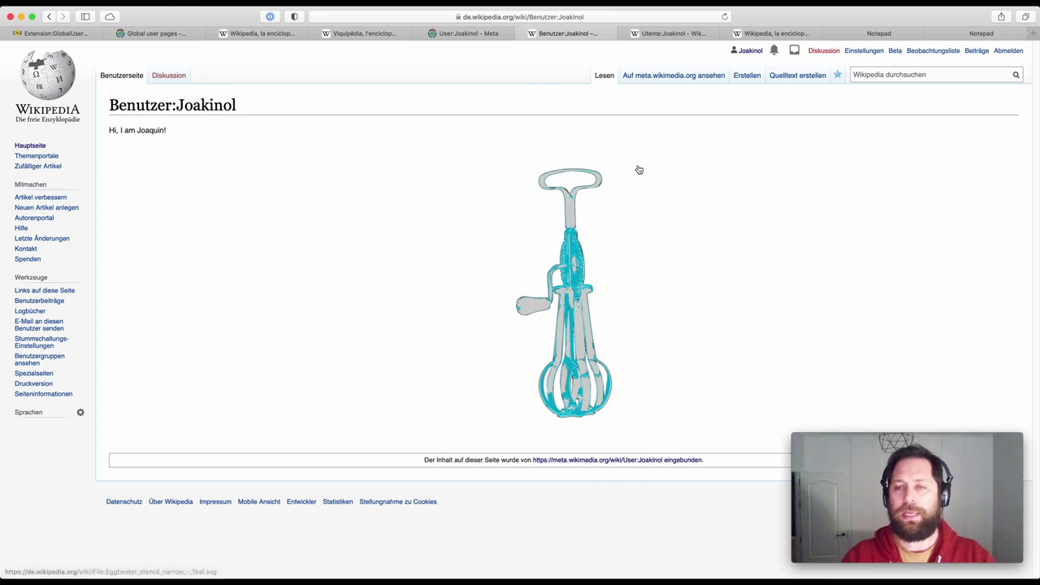
pyautogui.click(665, 35)
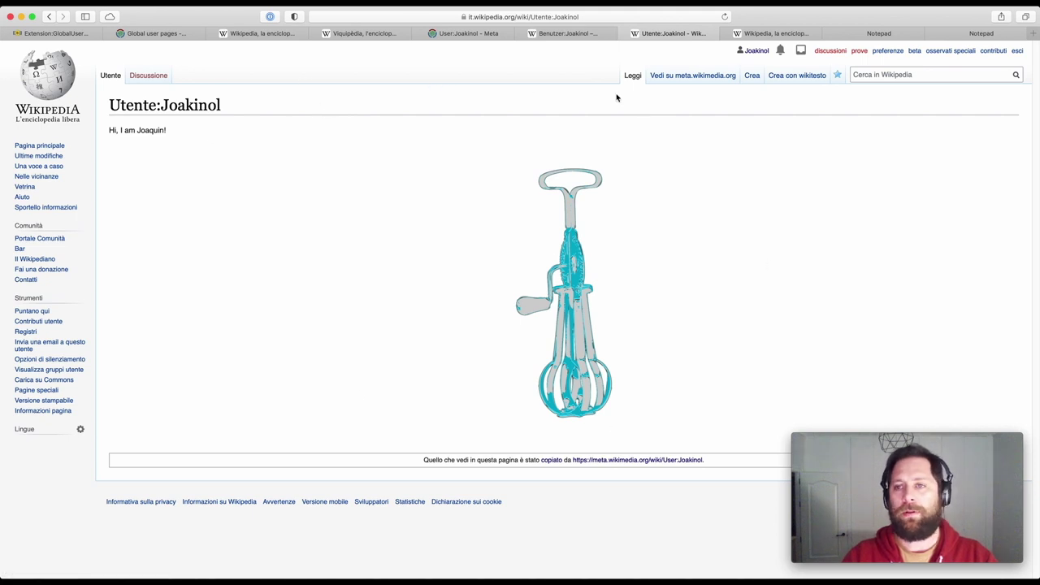
pyautogui.click(729, 33)
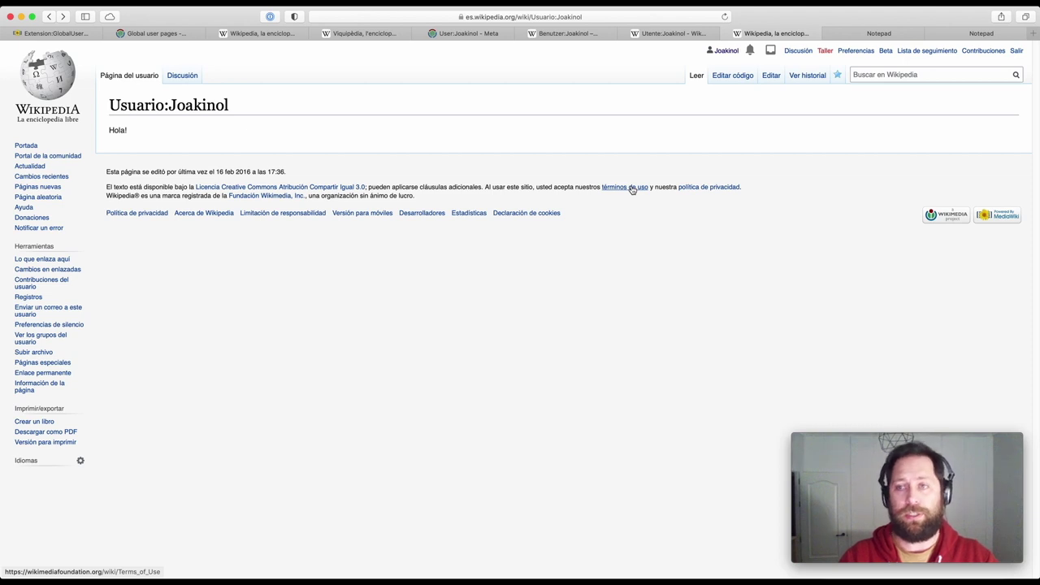
# Step: View the two notepad pages with quotes about GlobalUserPage
pyautogui.press('super+shift+bracketright')
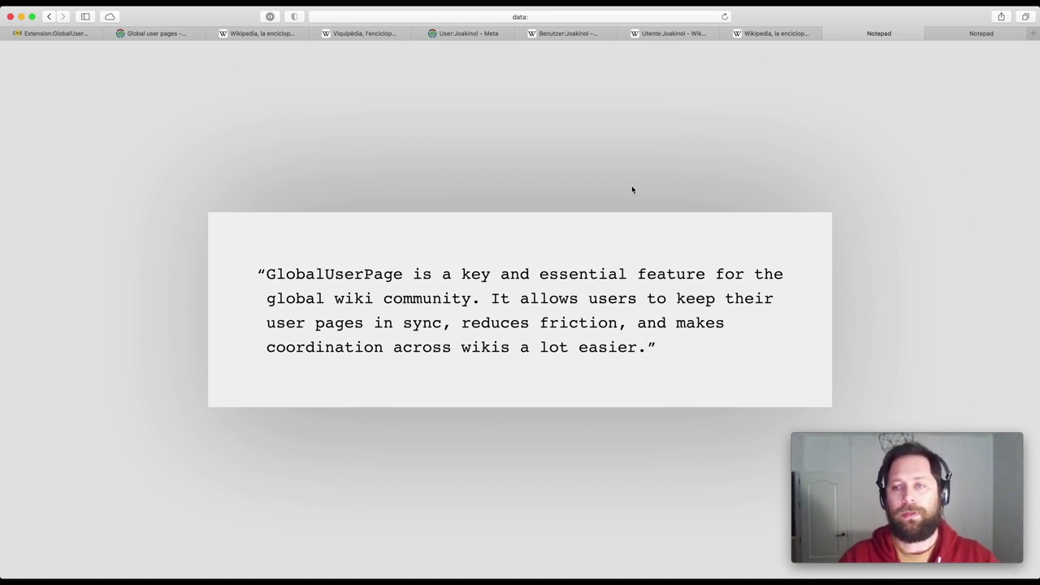
pyautogui.hotkey('ctrl', 'Tab')
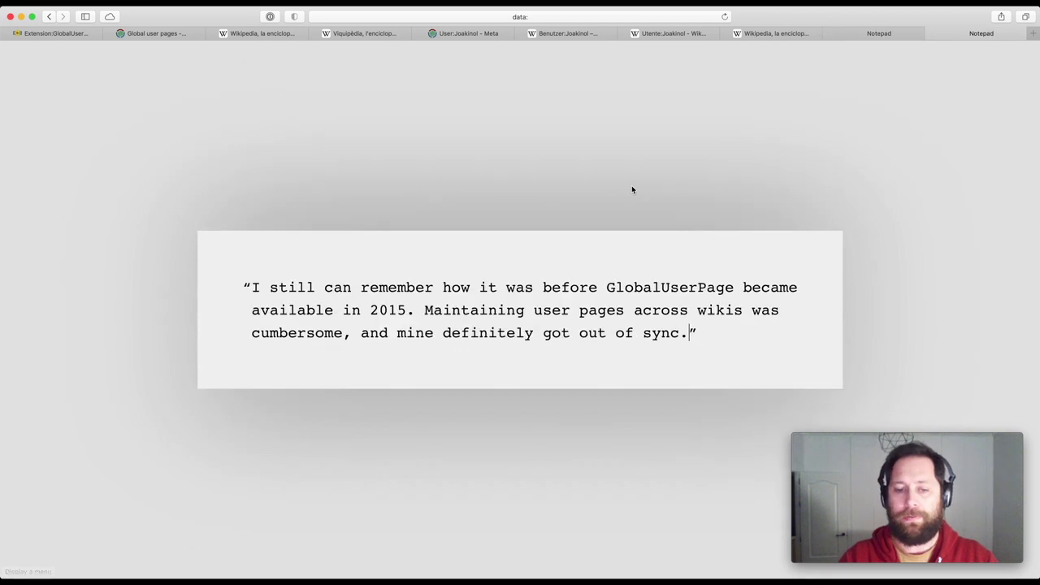
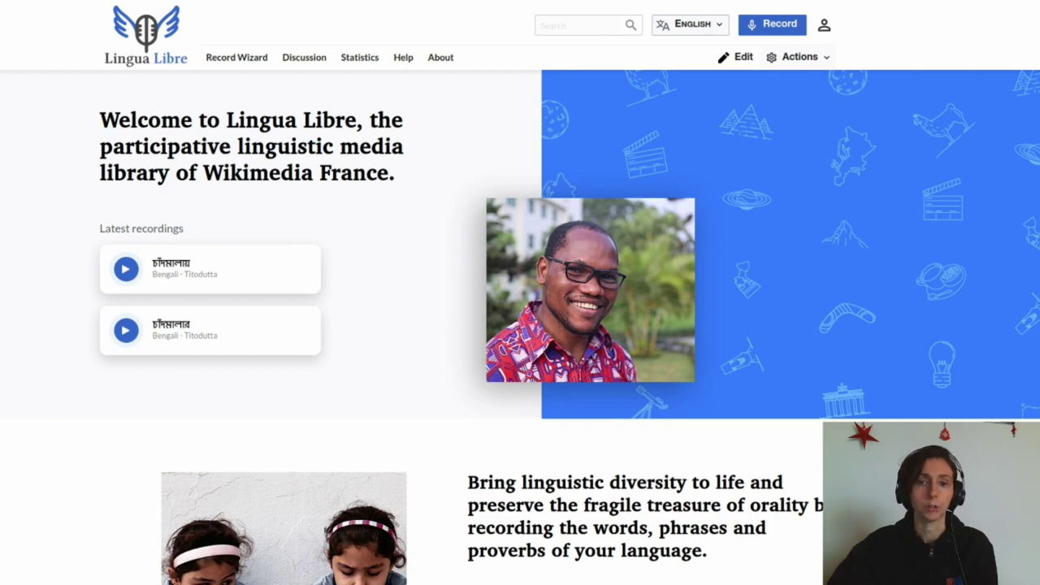
# Step: Switch to Lingua Libre, start recording voices from its home page and complete the microphone check
pyautogui.scroll(-3, 4, 233)
pyautogui.scroll(-5, 4, 234)
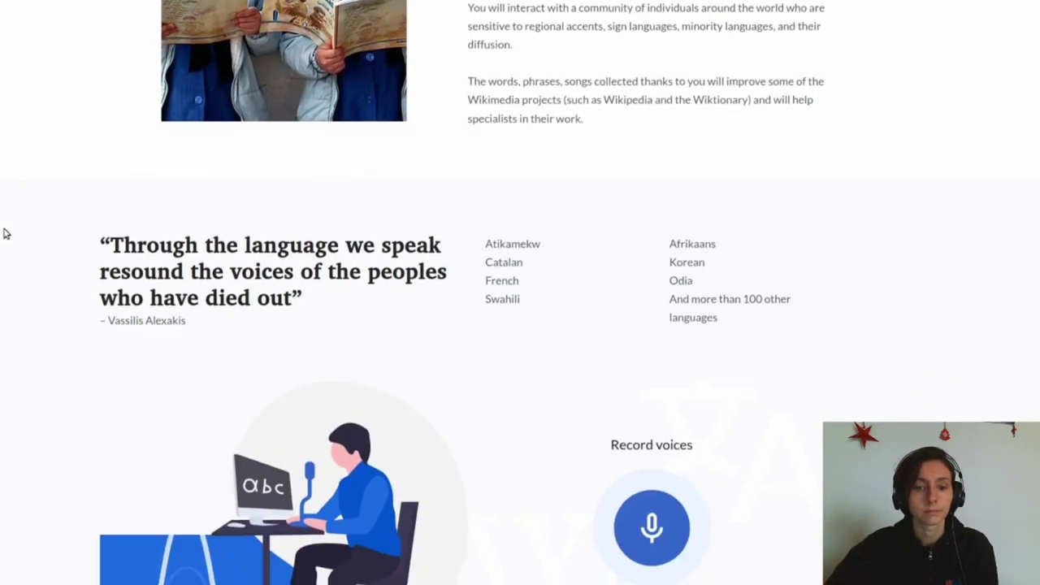
pyautogui.scroll(-3, 4, 233)
pyautogui.scroll(-1, 4, 233)
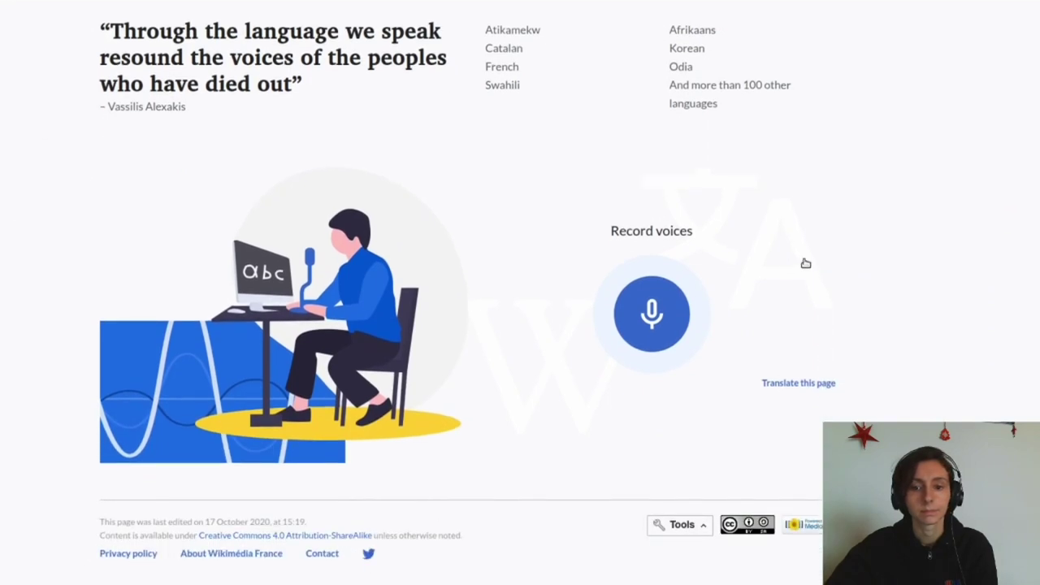
pyautogui.click(652, 313)
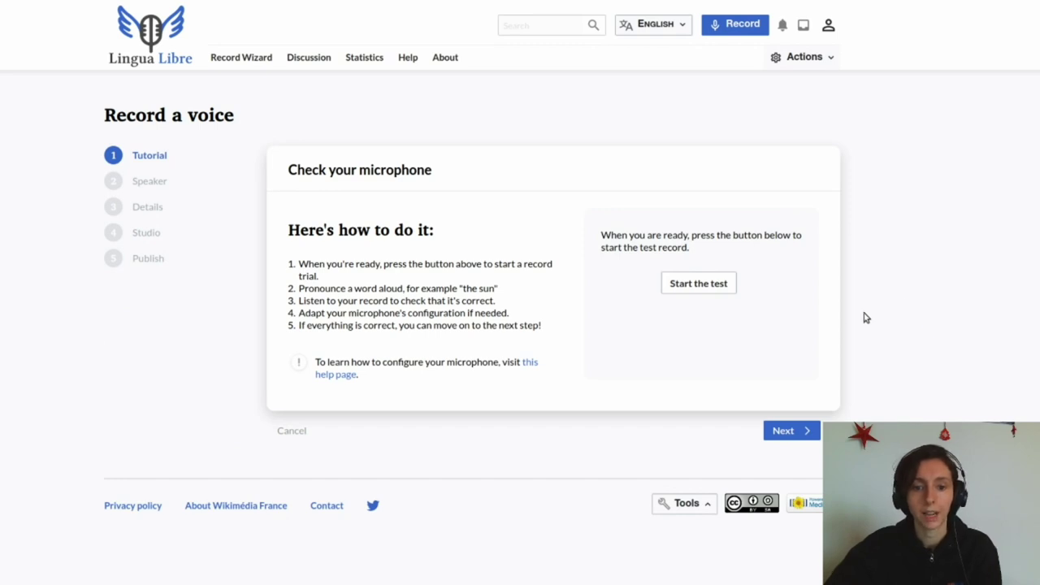
pyautogui.click(714, 286)
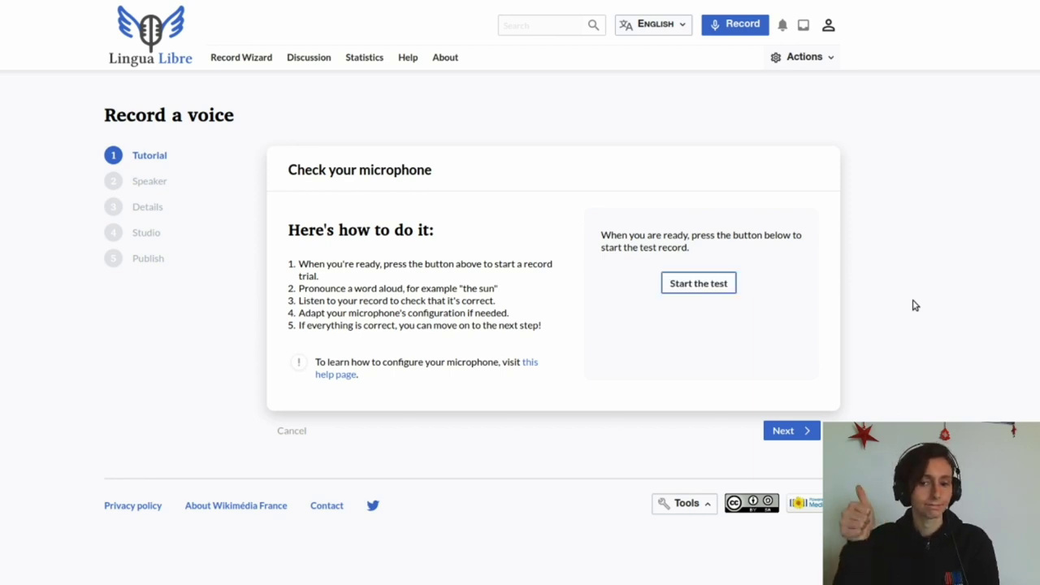
pyautogui.click(794, 433)
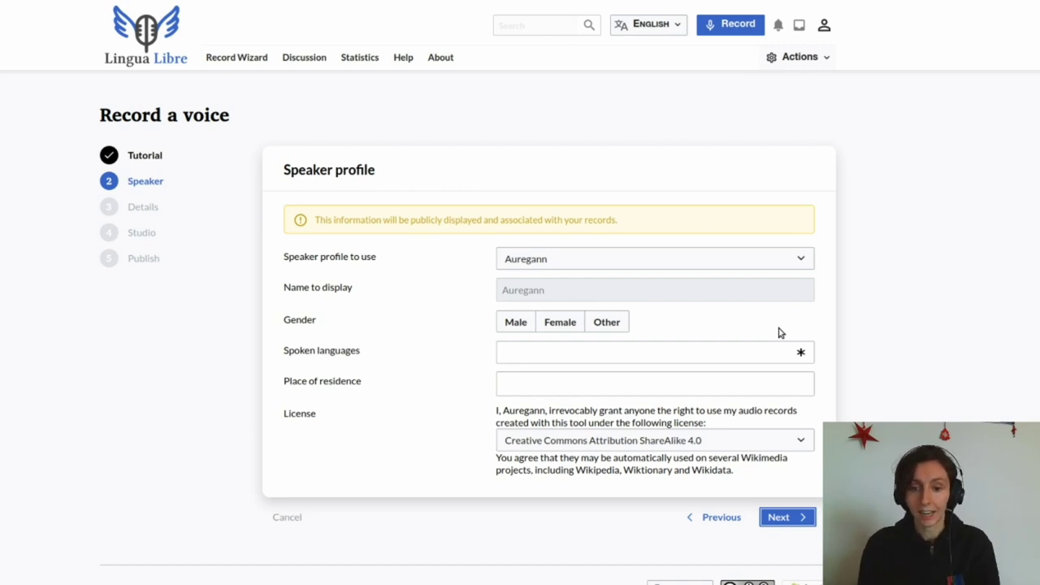
# Step: Fill in the speaker profile with gender Female and French as a native language learned in France
pyautogui.click(570, 323)
pyautogui.click(562, 353)
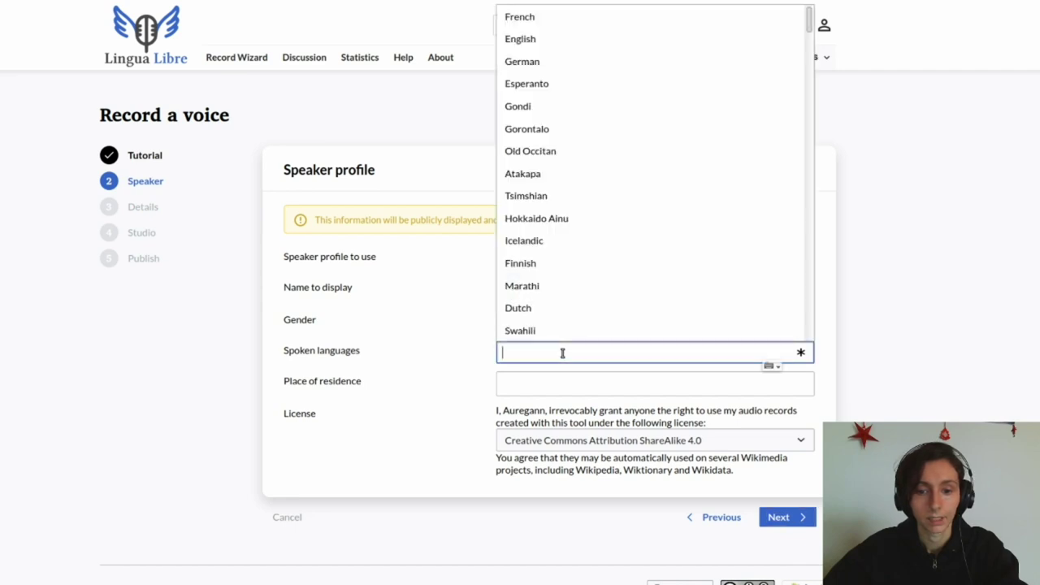
pyautogui.write('french')
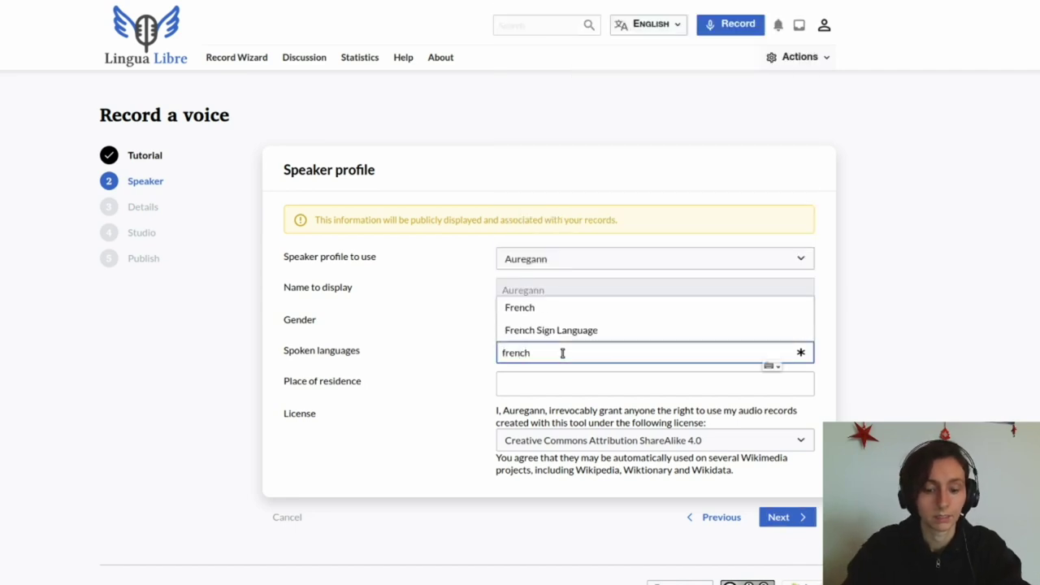
pyautogui.click(543, 309)
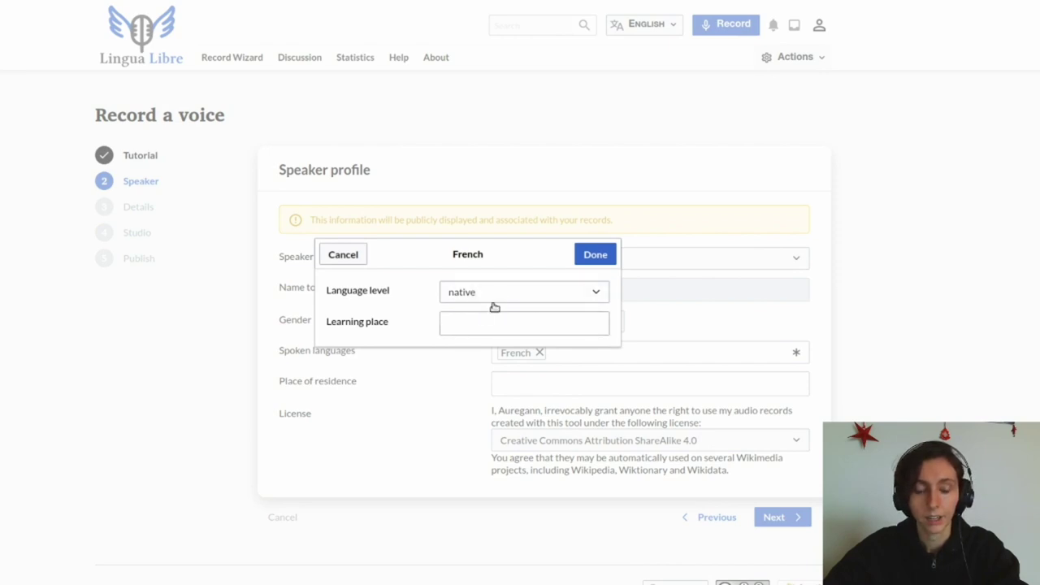
pyautogui.click(473, 325)
pyautogui.write('France')
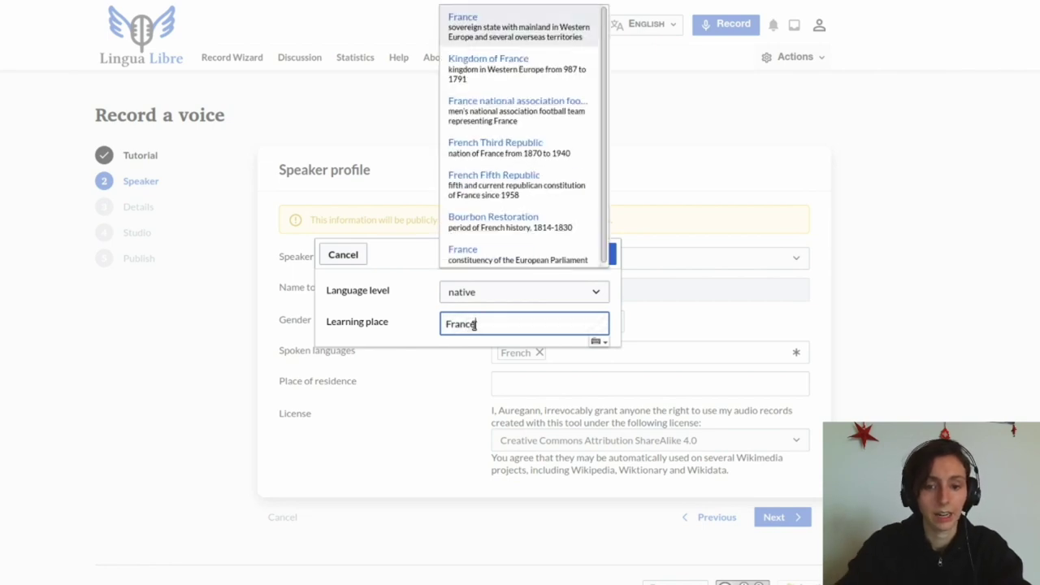
pyautogui.click(514, 32)
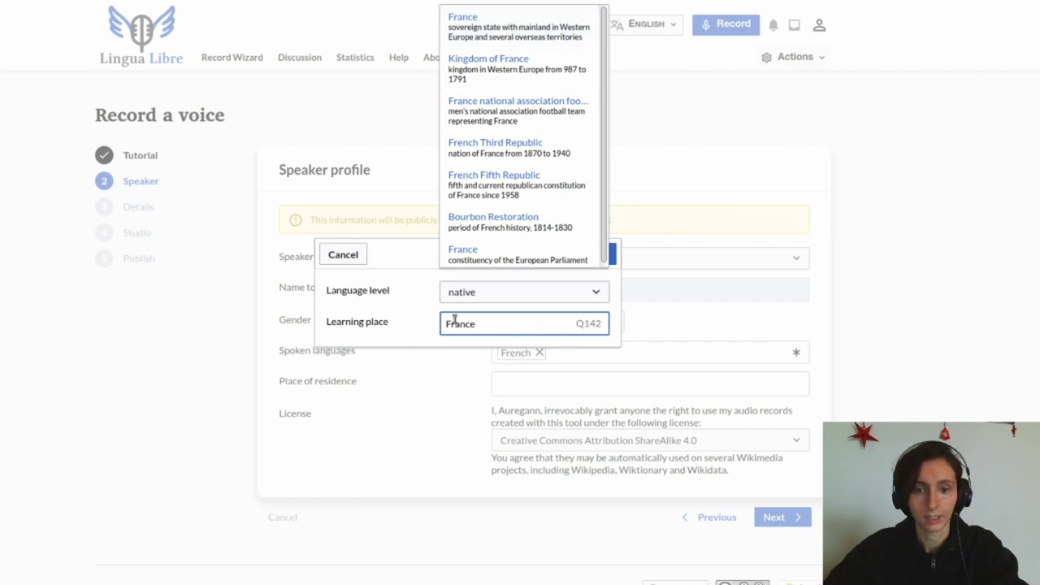
pyautogui.click(598, 255)
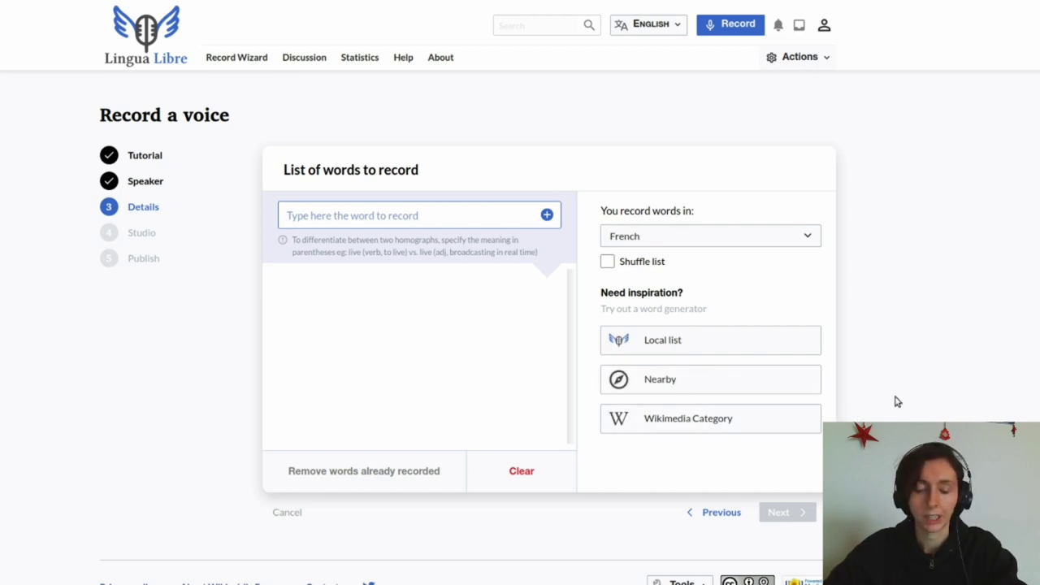
# Step: Fill the list of French words to record from the local list "0-mots_très_courants" and look through its entries
pyautogui.click(711, 340)
pyautogui.scroll(-3, 409, 306)
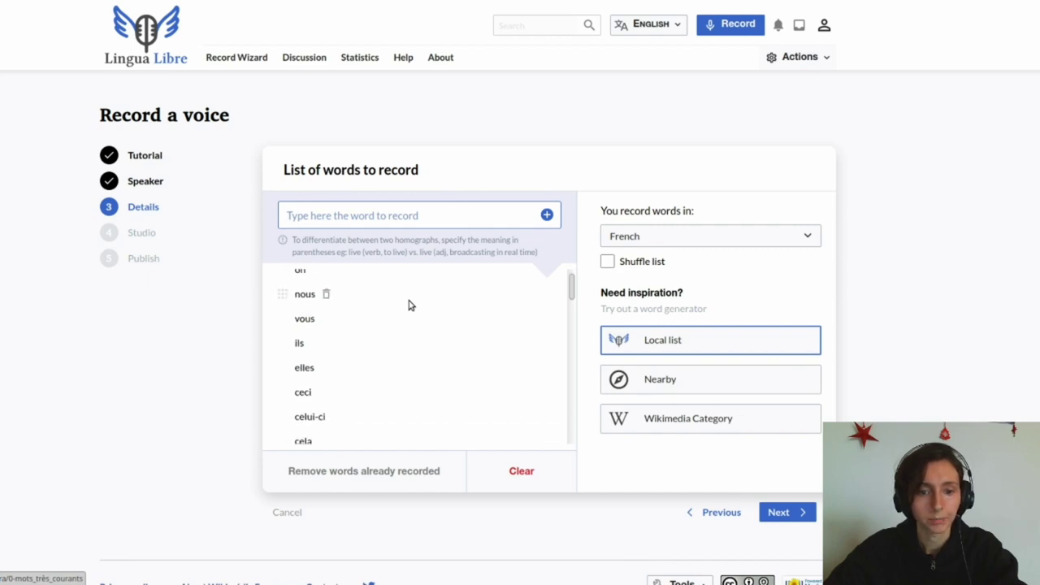
pyautogui.scroll(-6, 409, 306)
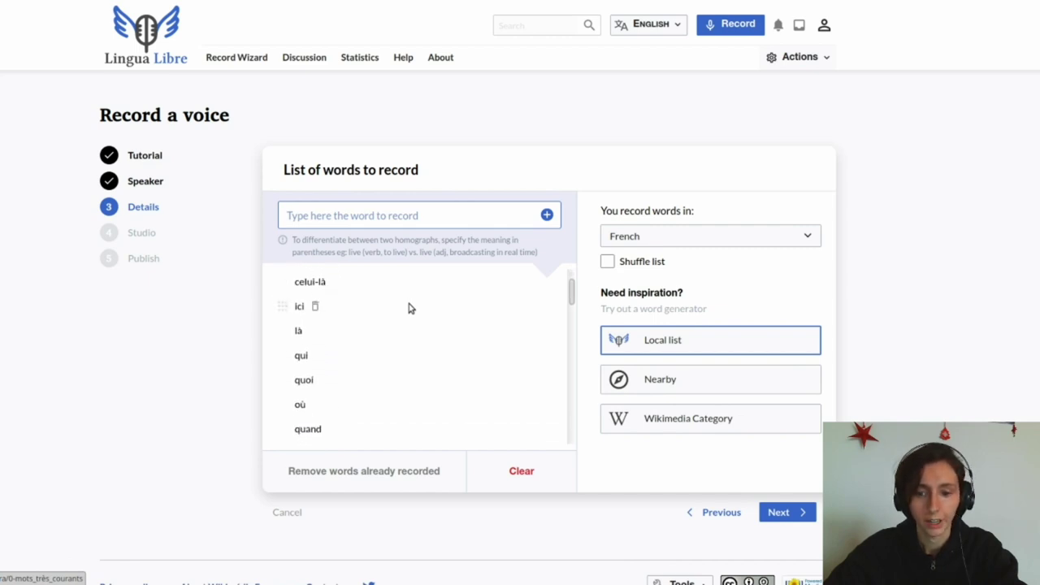
# Step: Record the French words from "je" through "elles" in the studio and publish only the "je" recording on Wikimedia Commons
pyautogui.click(788, 512)
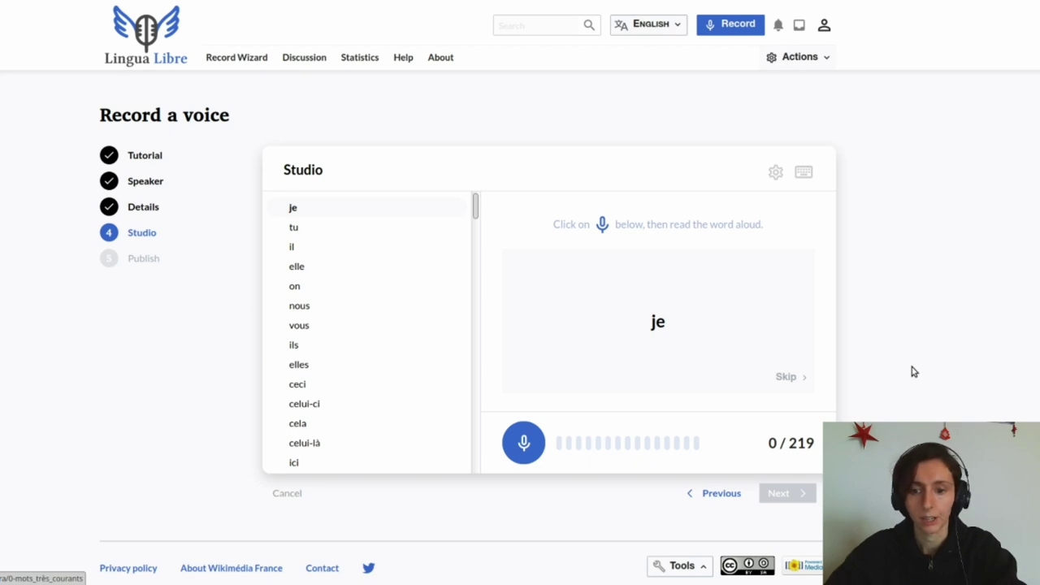
pyautogui.click(524, 441)
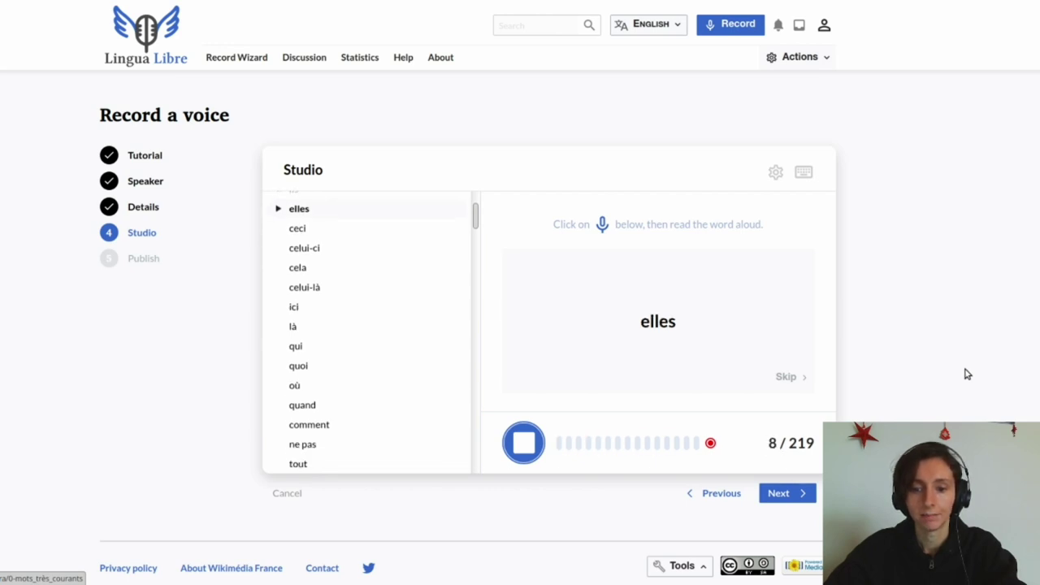
pyautogui.click(527, 443)
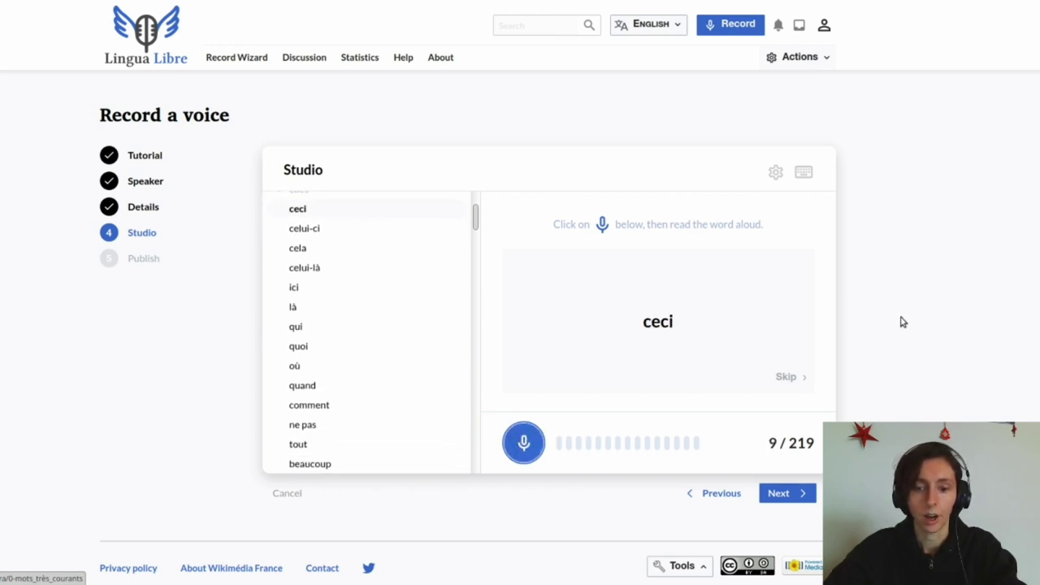
pyautogui.click(786, 493)
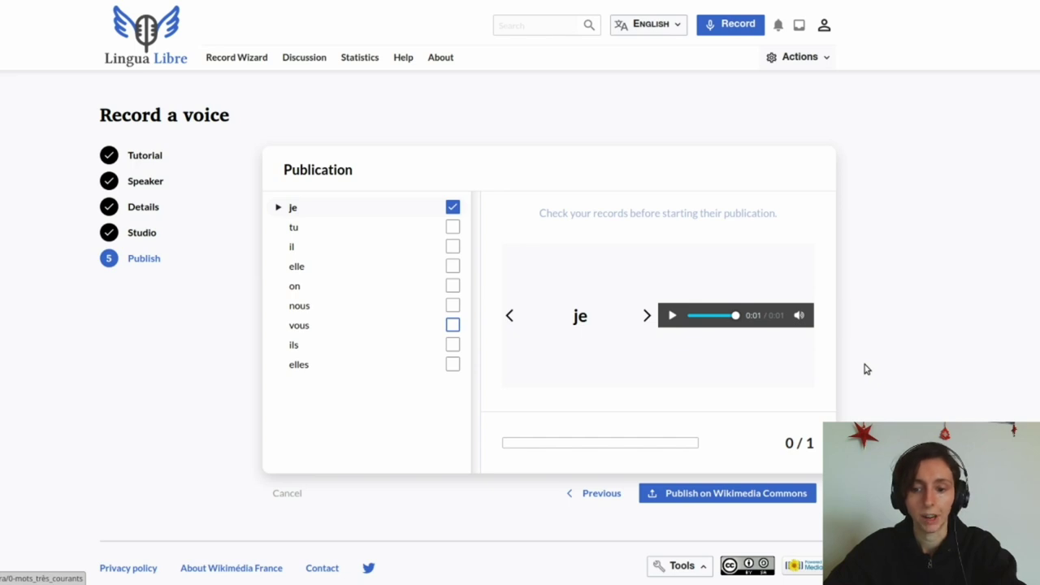
pyautogui.click(751, 494)
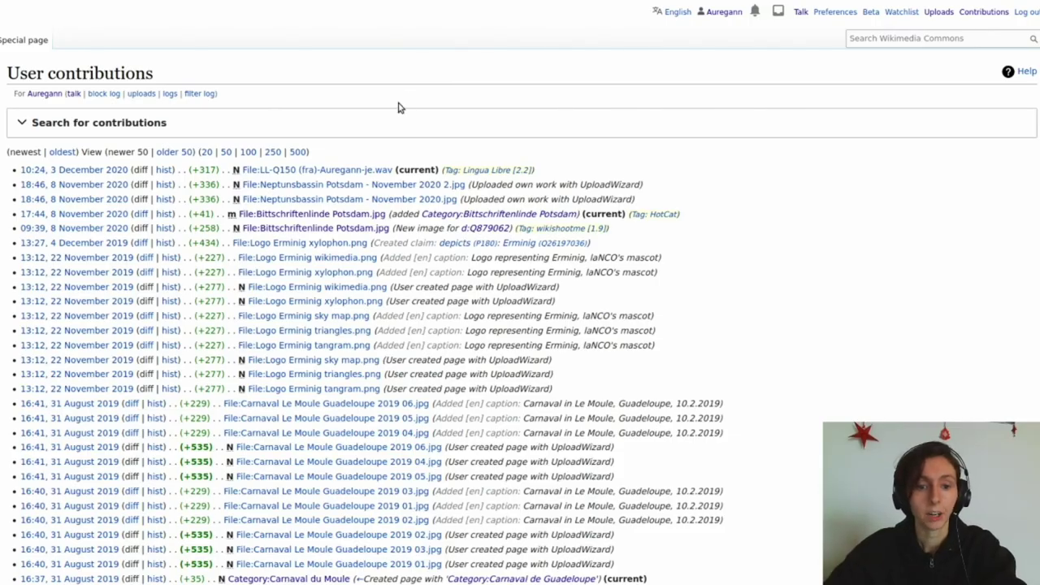
# Step: View the file page of the new "je" recording on Wikimedia Commons and return to the Lingua Libre home page
pyautogui.click(314, 170)
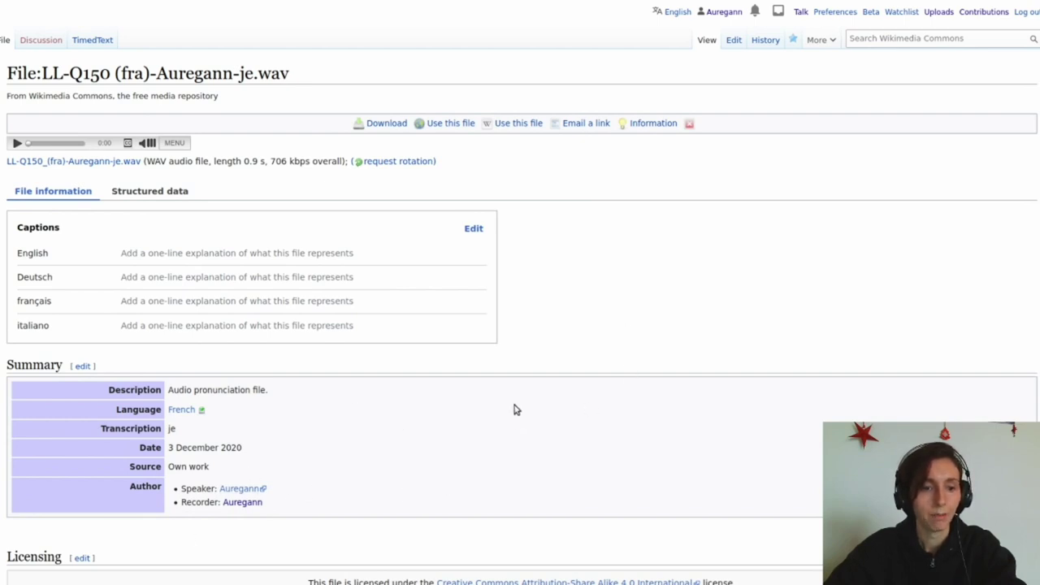
pyautogui.scroll(-5, 513, 410)
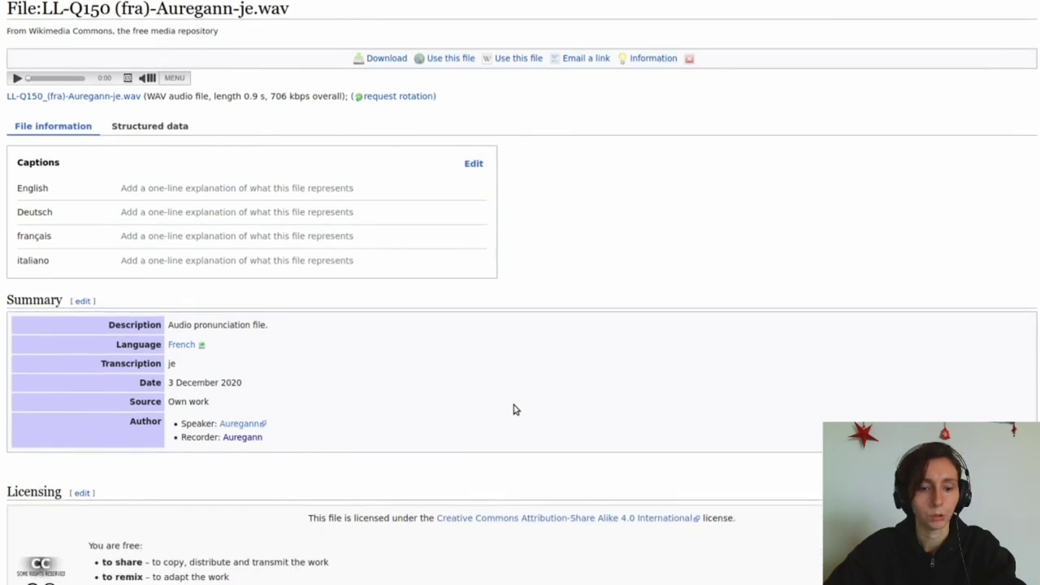
pyautogui.hotkey('alt', 'Left')
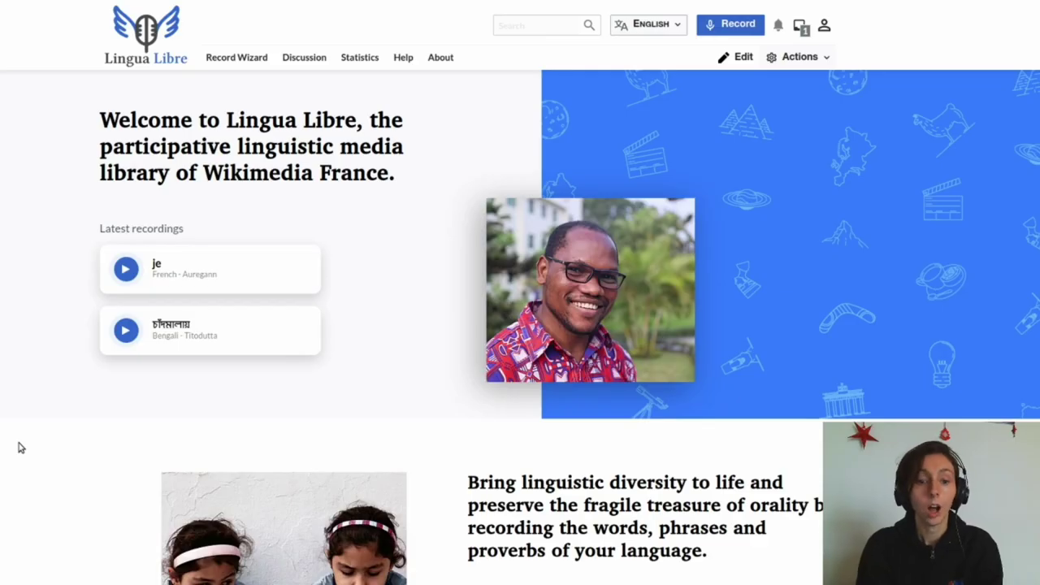